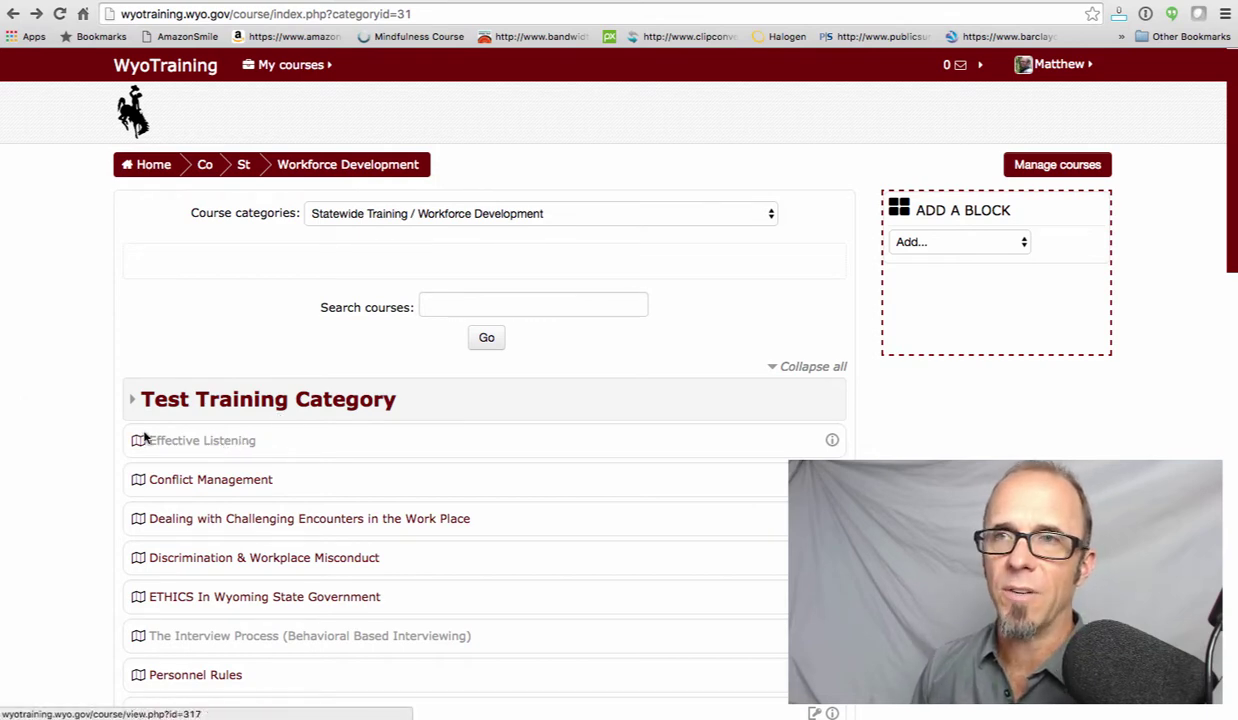
# Open the Effective Listening course and start adding an activity to Topic 3.
pyautogui.click(222, 442)
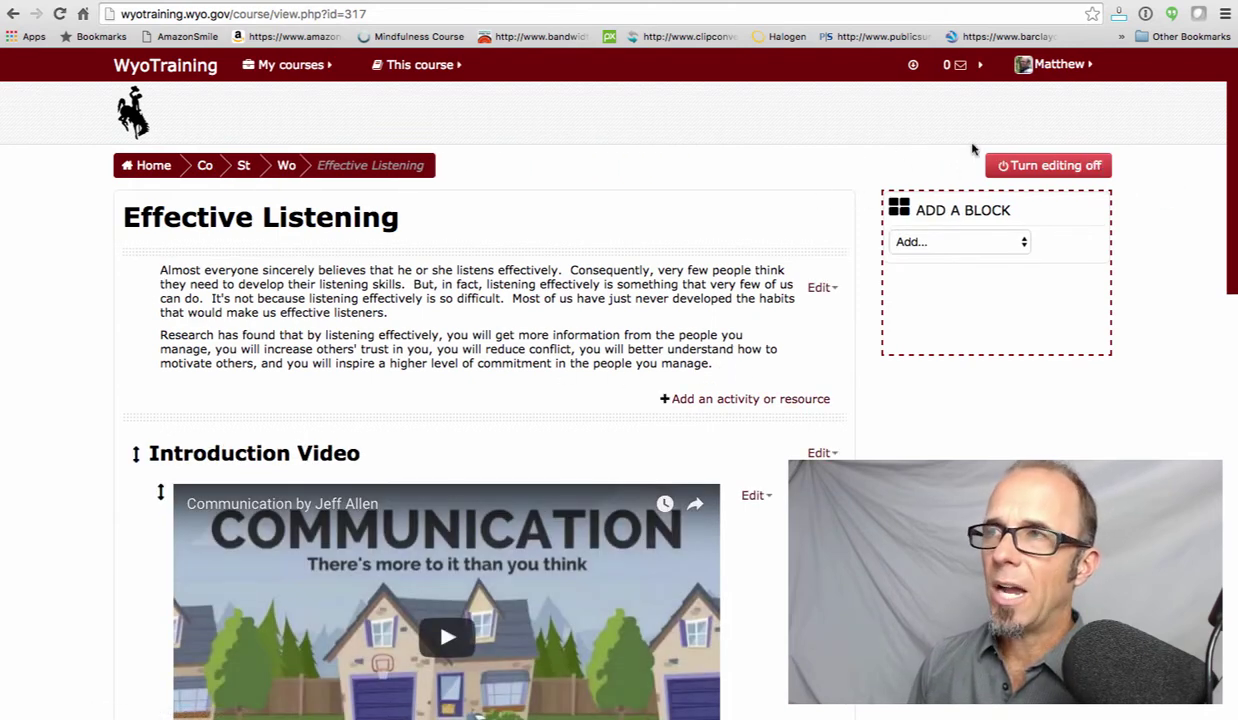
pyautogui.scroll(-5, 600, 400)
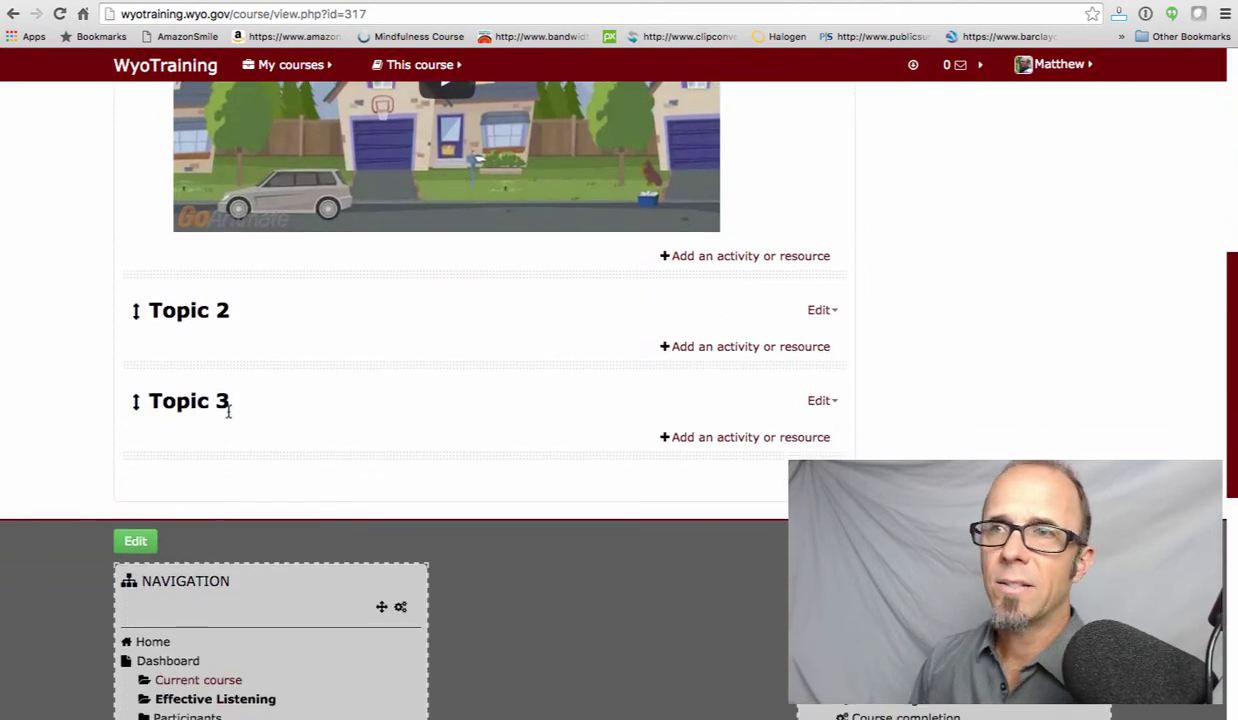
pyautogui.click(732, 439)
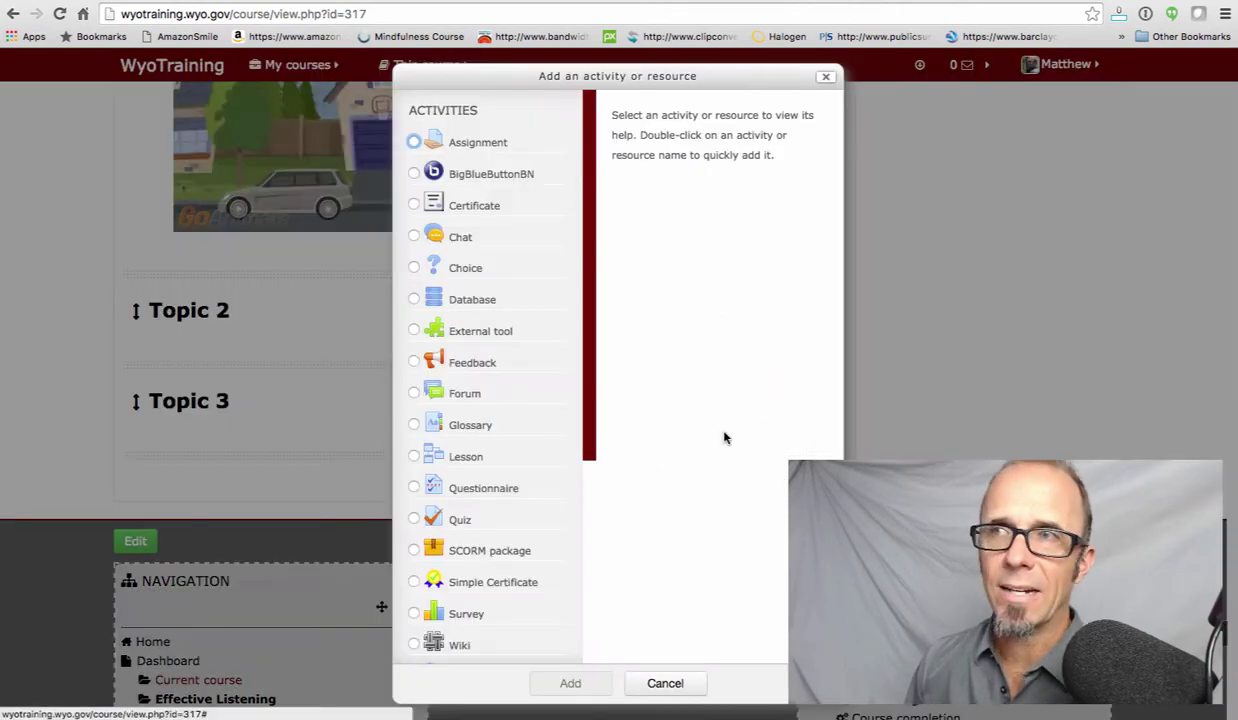
# Add a Simple Certificate named 'EFFECTIVE LISTENING CERTIFICATE' and expand all form sections.
pyautogui.doubleClick(516, 583)
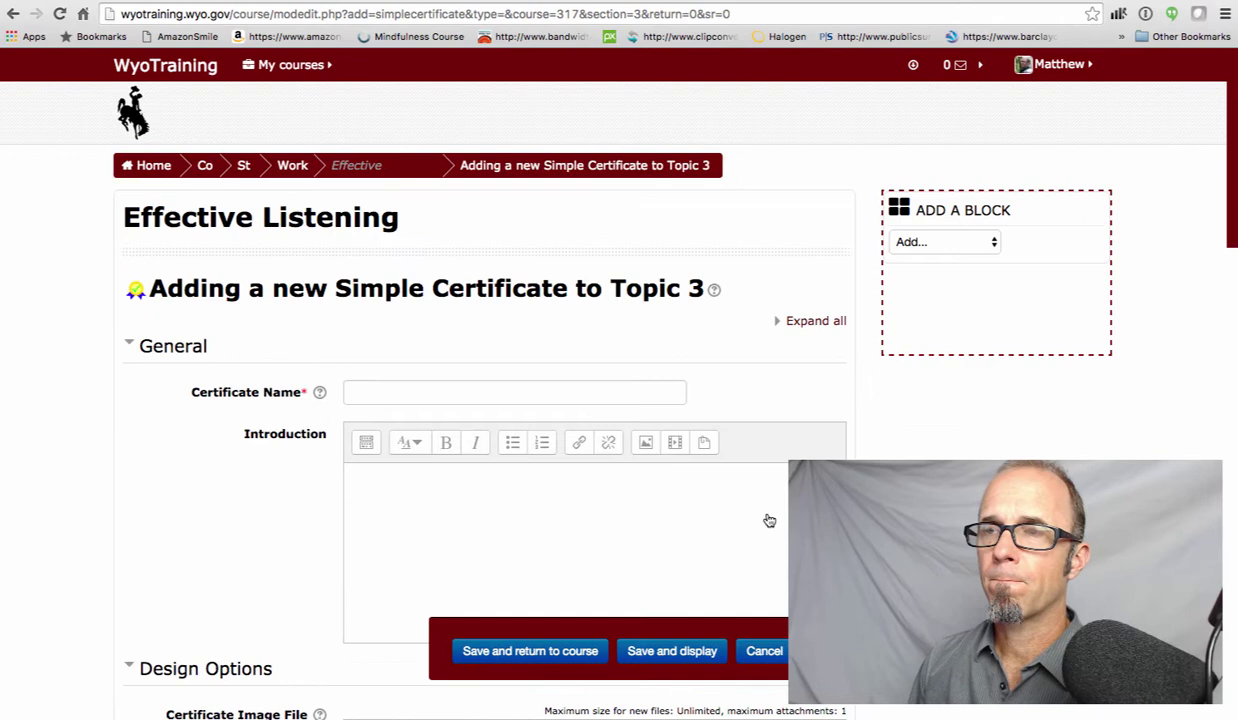
pyautogui.click(405, 393)
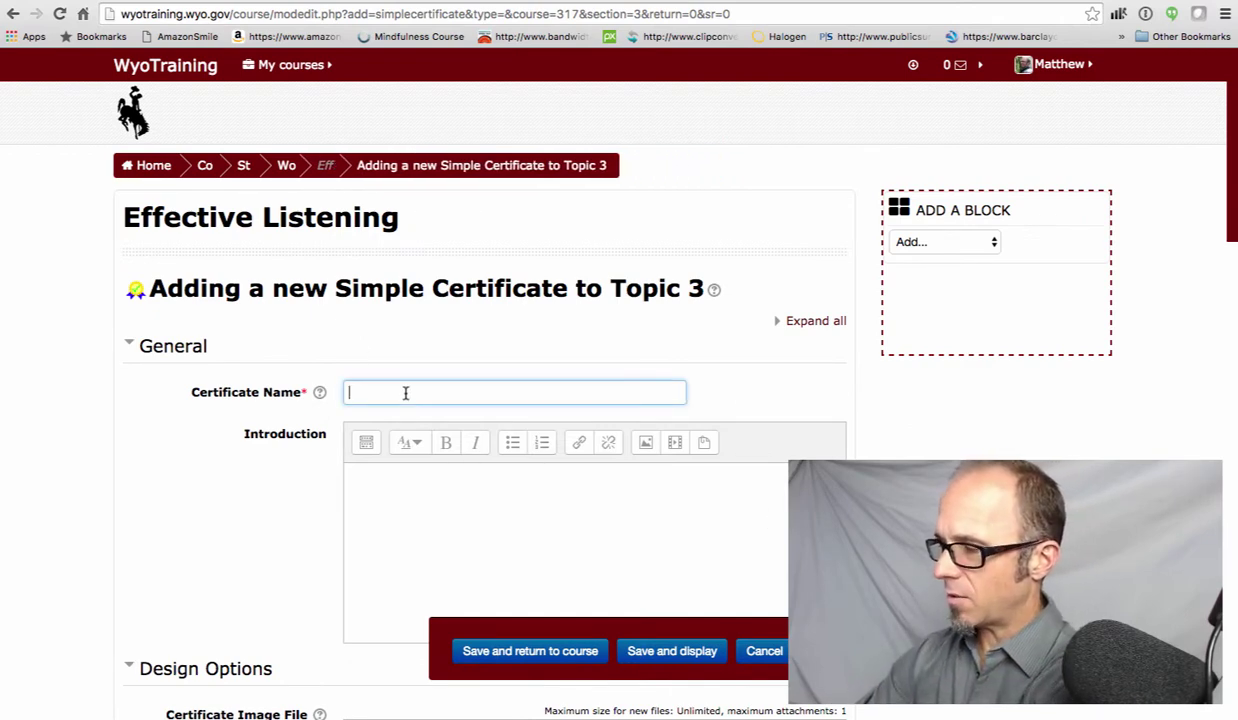
pyautogui.write('EFFECTI')
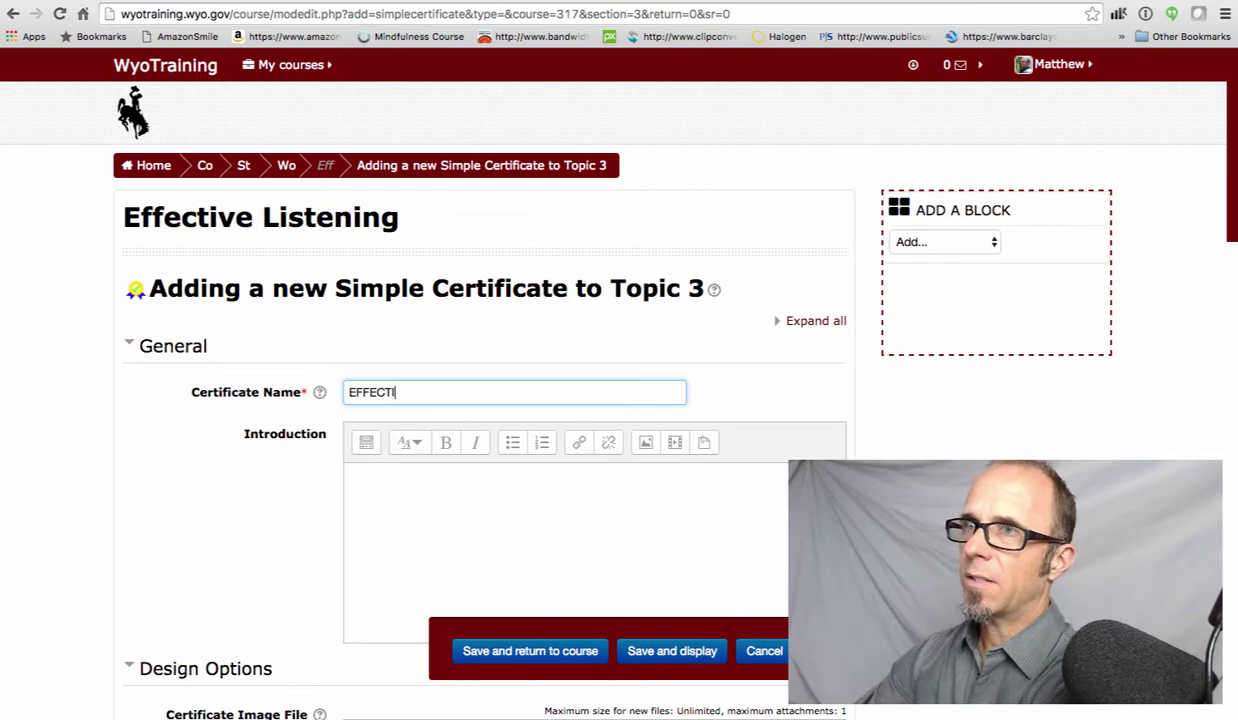
pyautogui.write('VE LISTENING ')
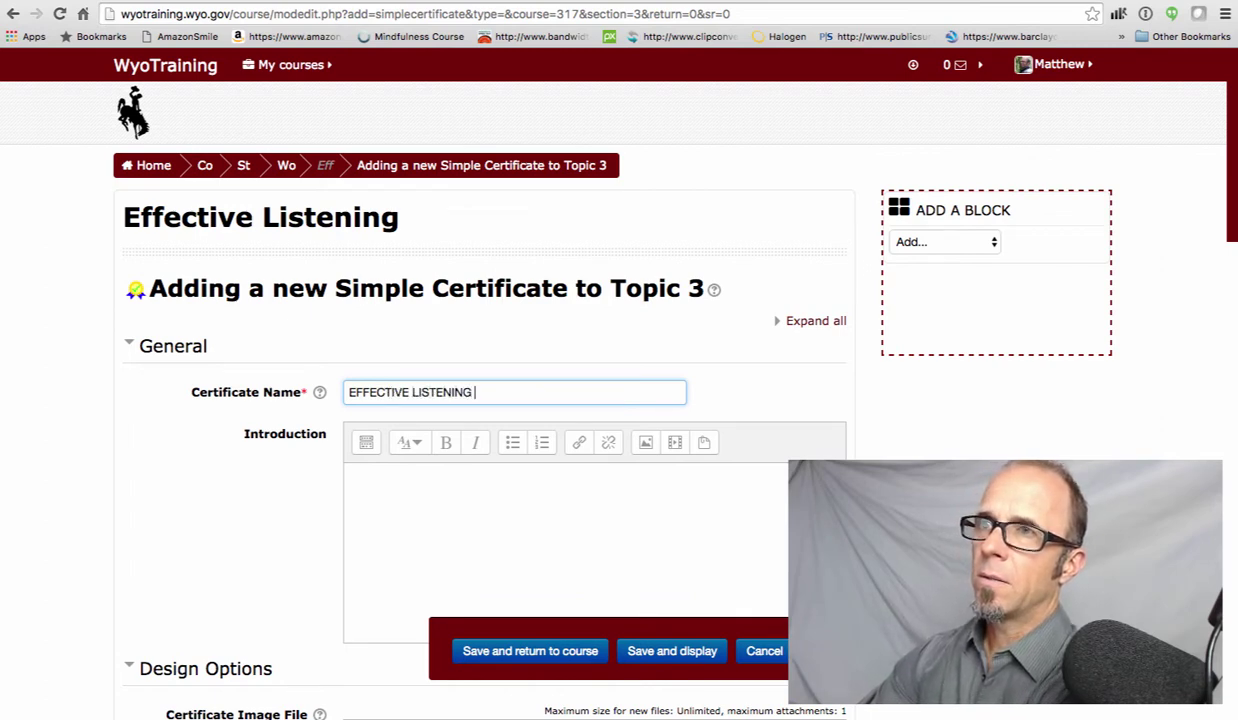
pyautogui.write('CER')
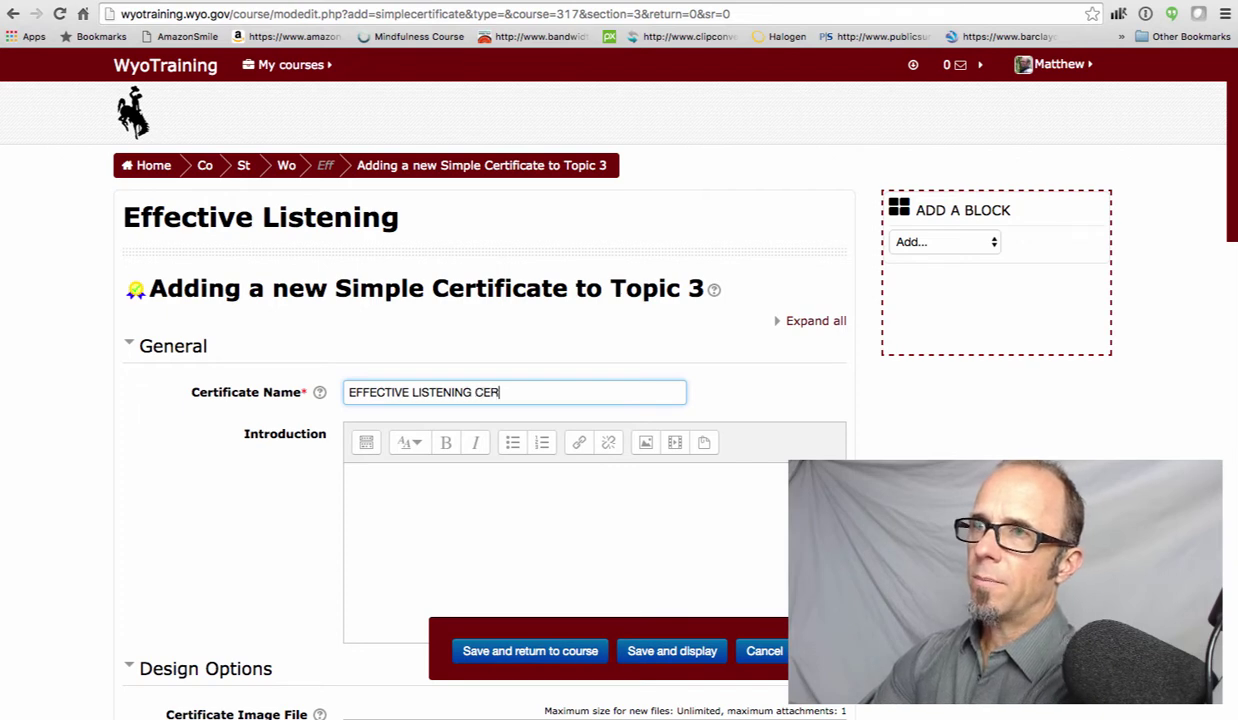
pyautogui.write('TIFICATE')
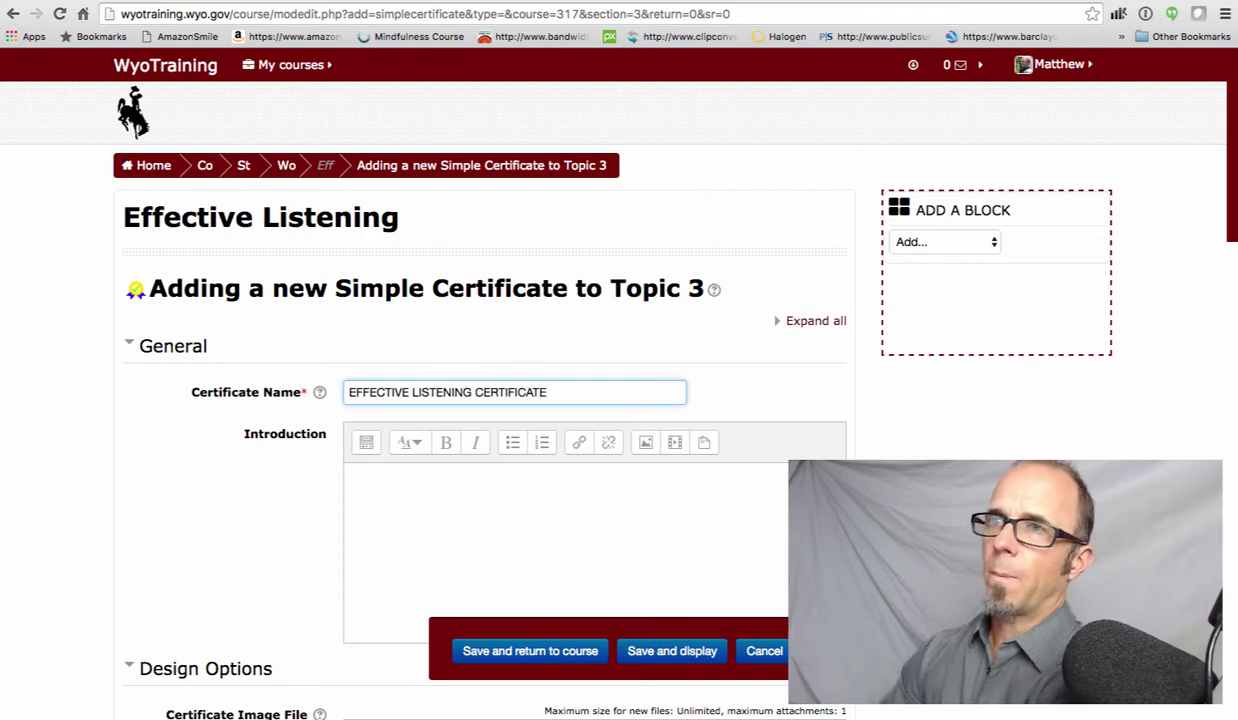
pyautogui.scroll(-2, 274, 516)
pyautogui.scroll(2, 334, 470)
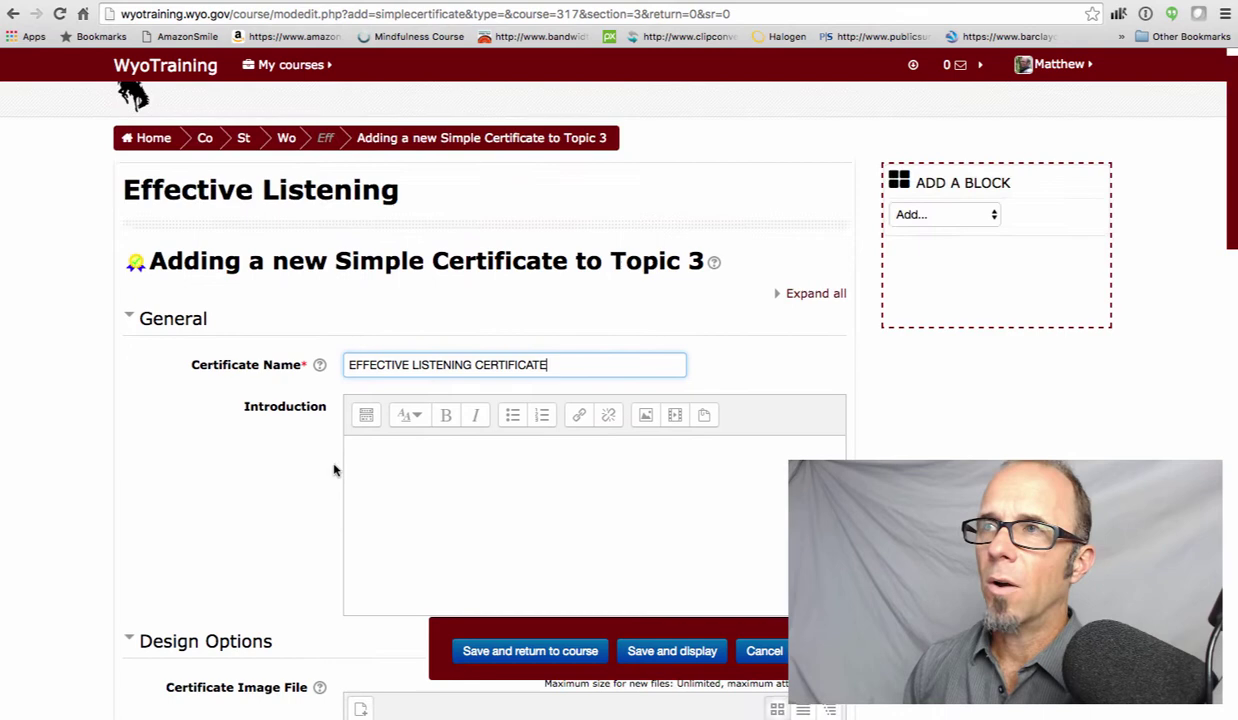
pyautogui.click(820, 322)
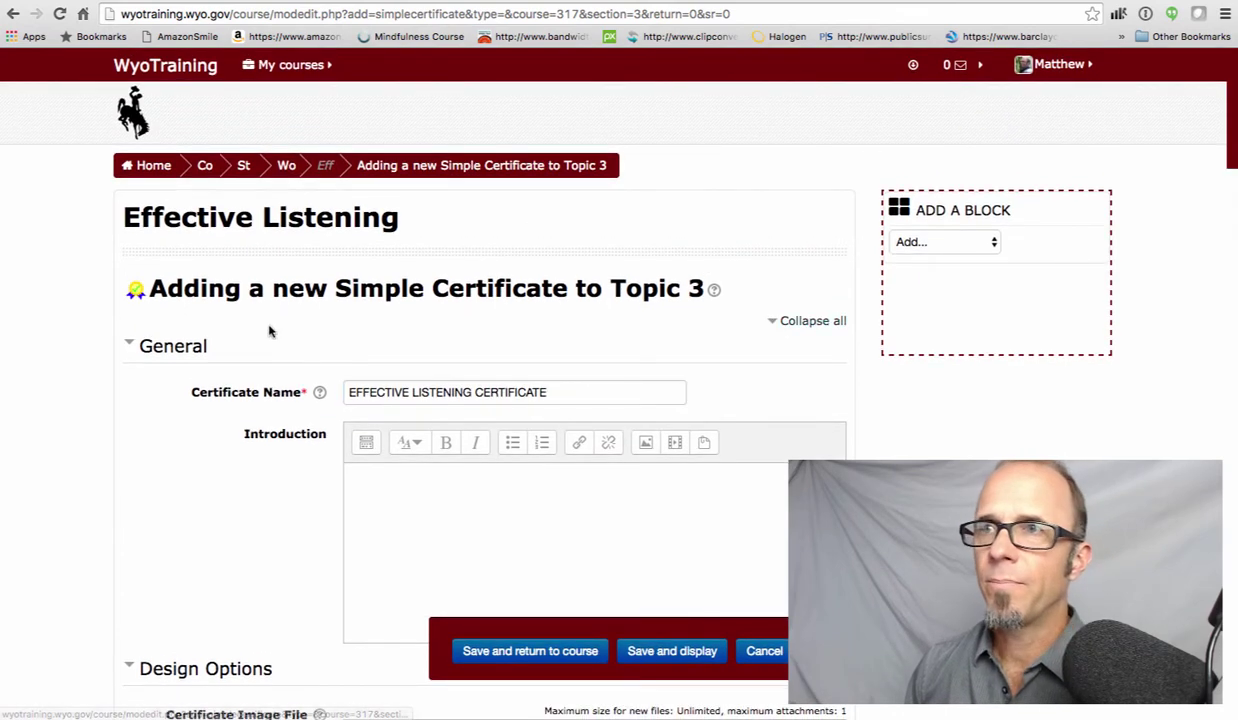
pyautogui.scroll(-1, 213, 430)
pyautogui.scroll(-2, 213, 430)
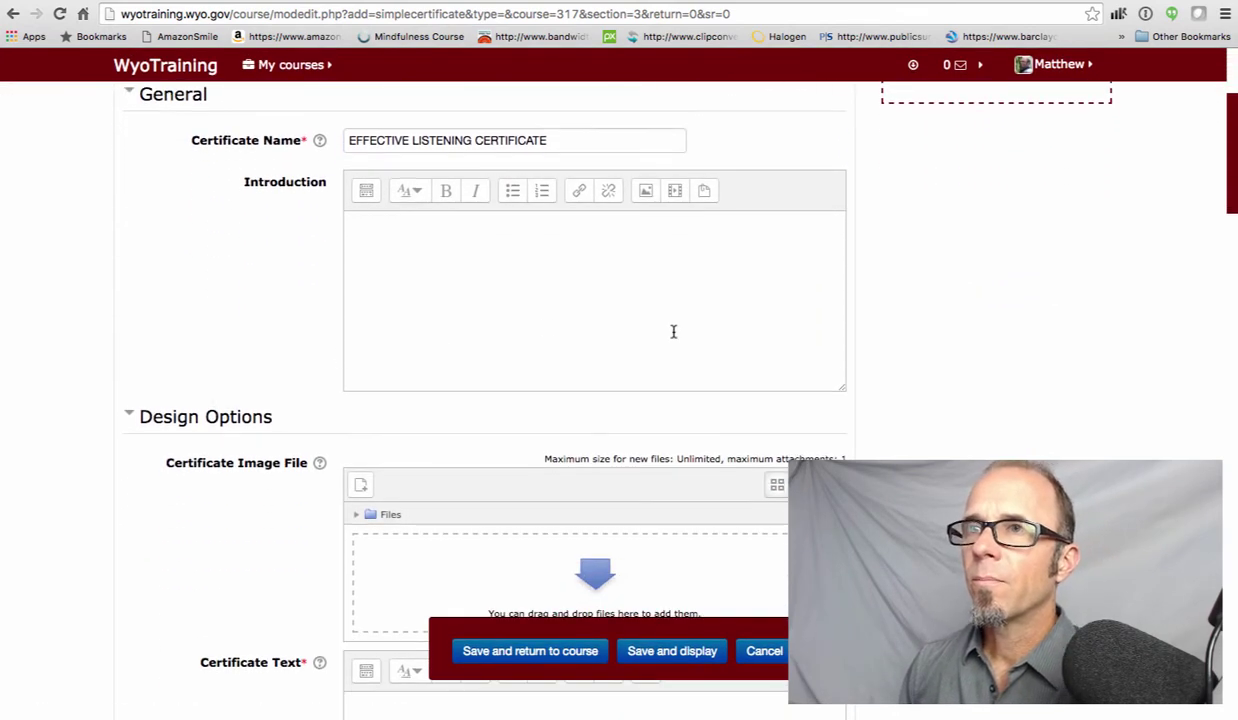
# Scroll down the certificate form to the Design Options section.
pyautogui.scroll(-2, 147, 487)
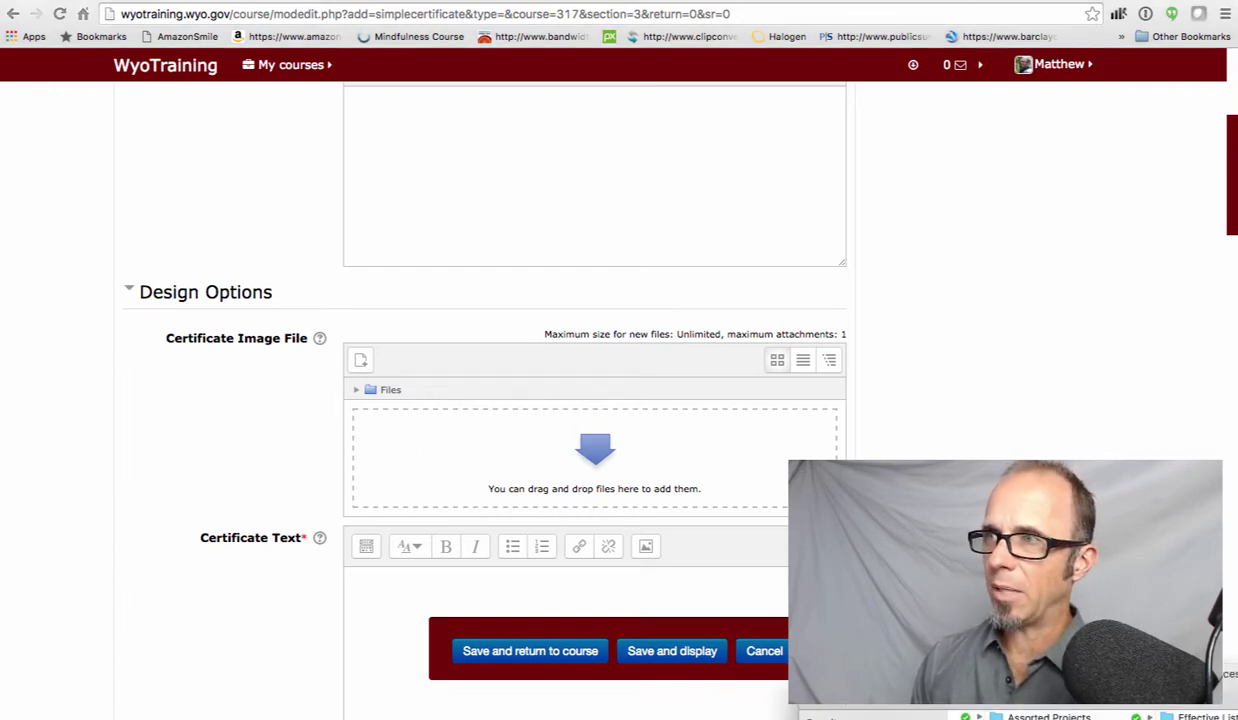
# Preview the blank certificate_empty.jpg, then the finished certificate.jpg, in Quick Look.
pyautogui.press('space')
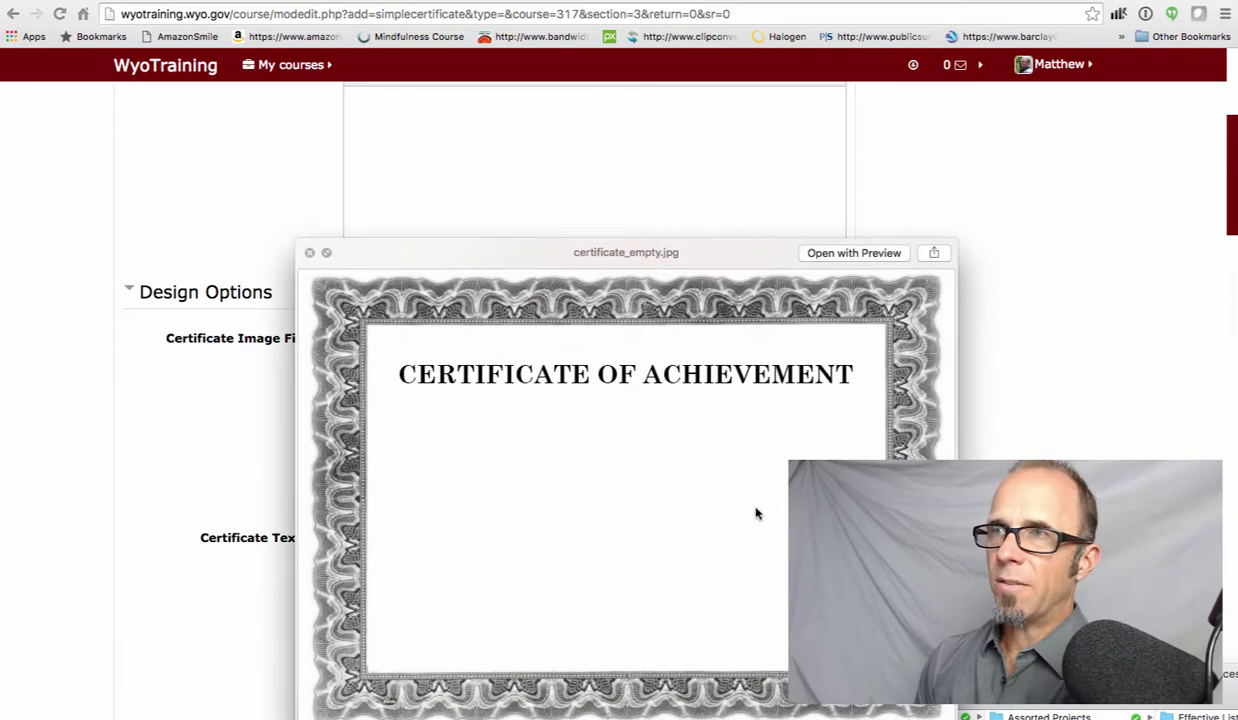
pyautogui.moveTo(487, 264); pyautogui.dragTo(482, 212)
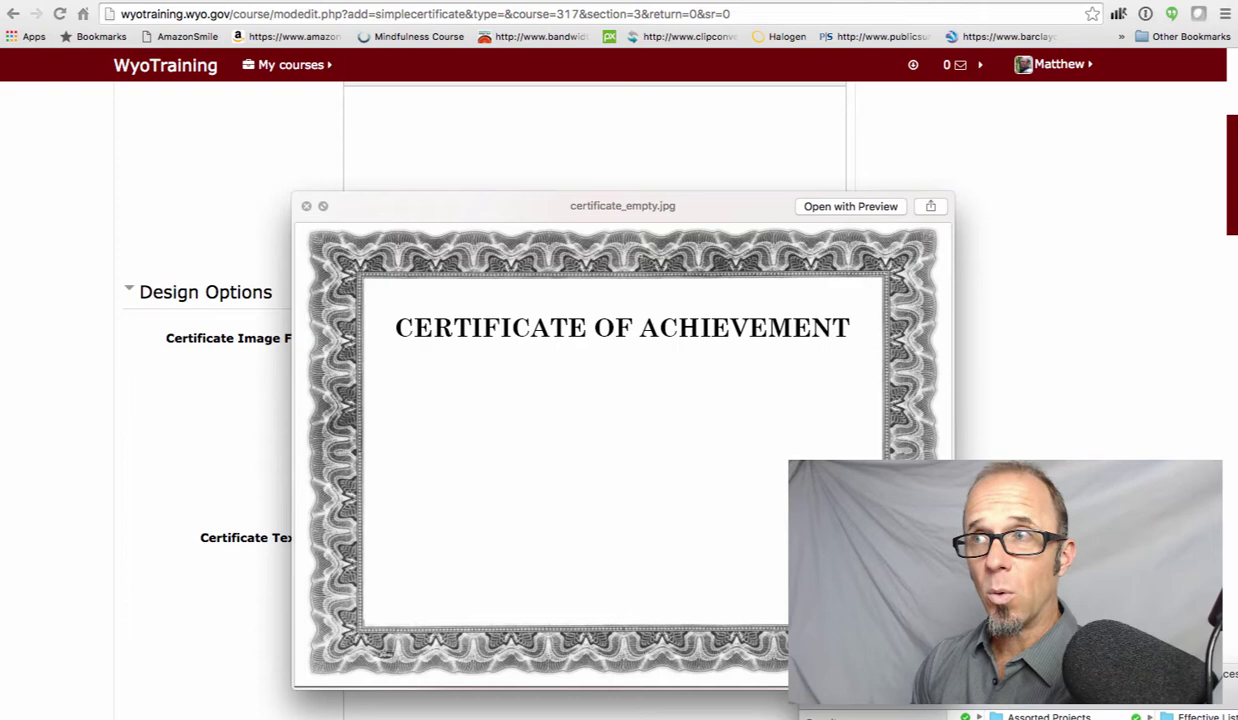
pyautogui.press('space')
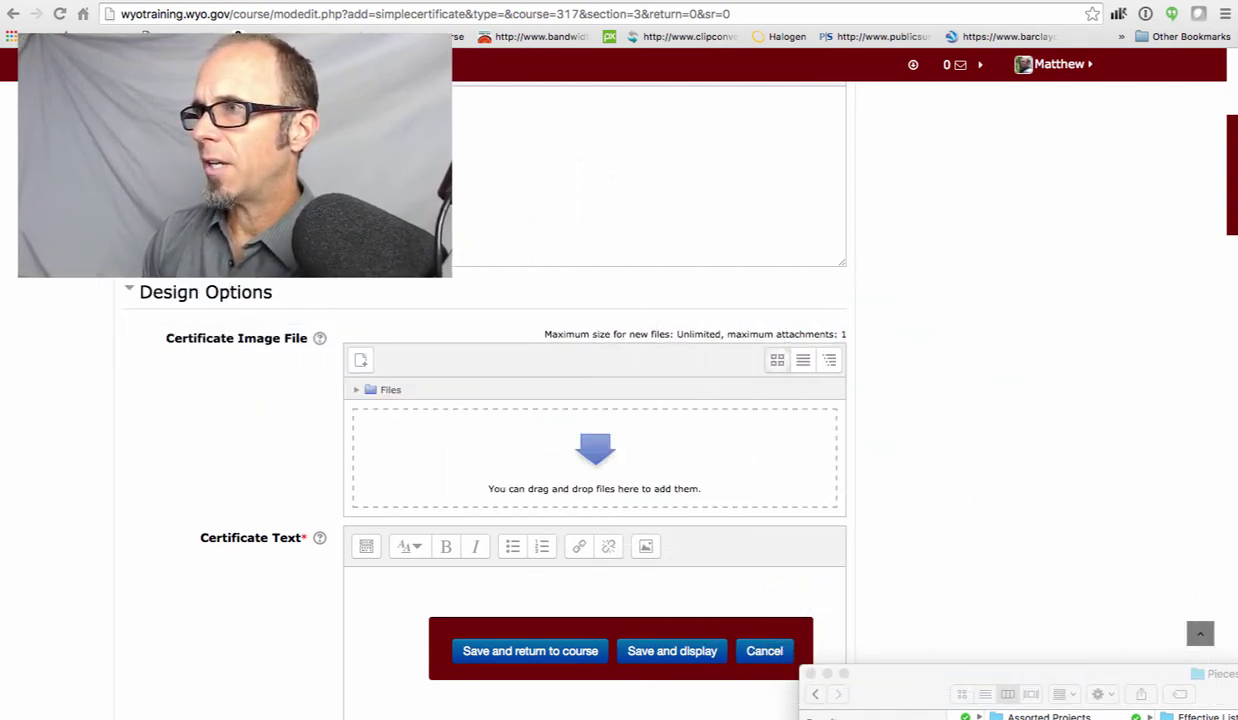
pyautogui.press('space')
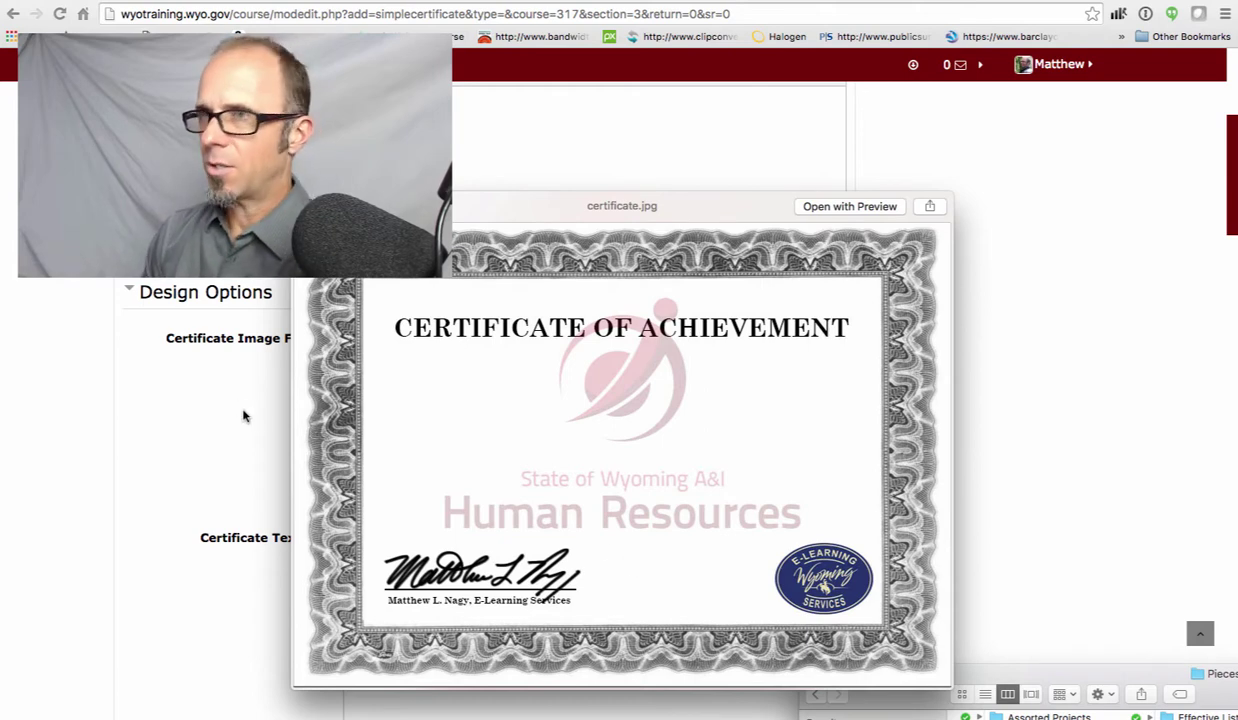
# Upload certificate.jpg from Finder as the Certificate Image File.
pyautogui.press('space')
pyautogui.click(1097, 437)
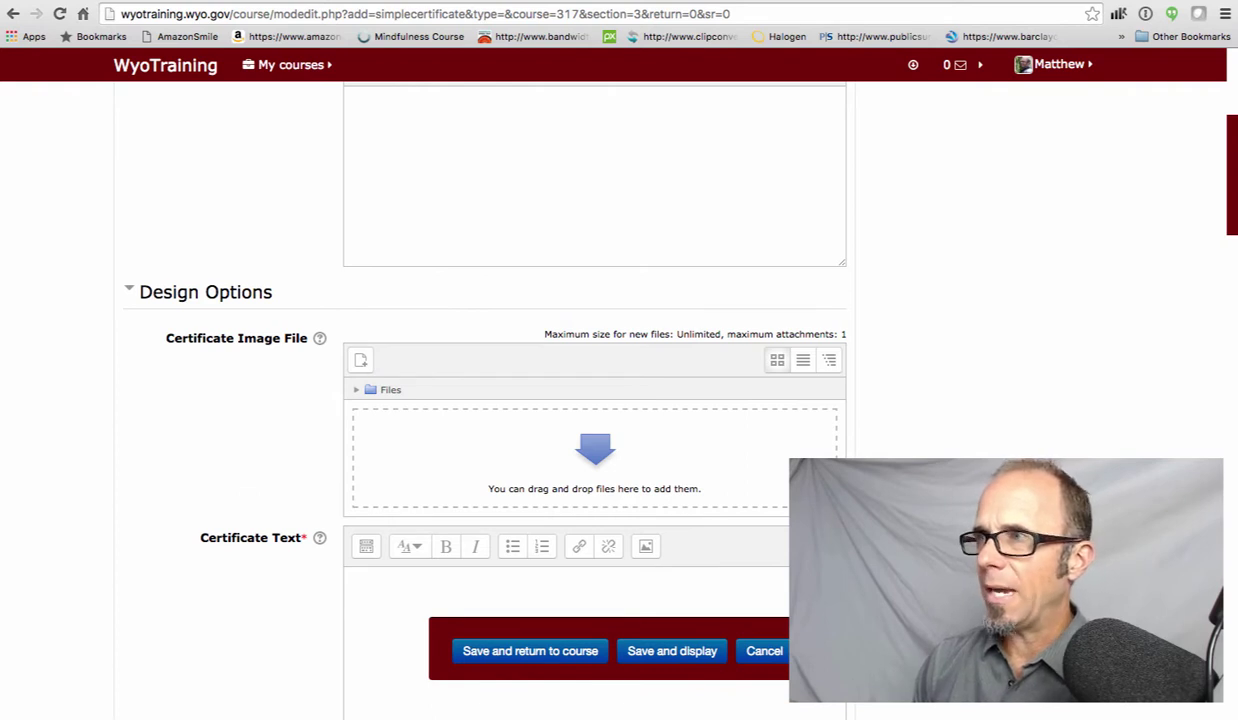
pyautogui.moveTo(1000, 560); pyautogui.dragTo(625, 439)
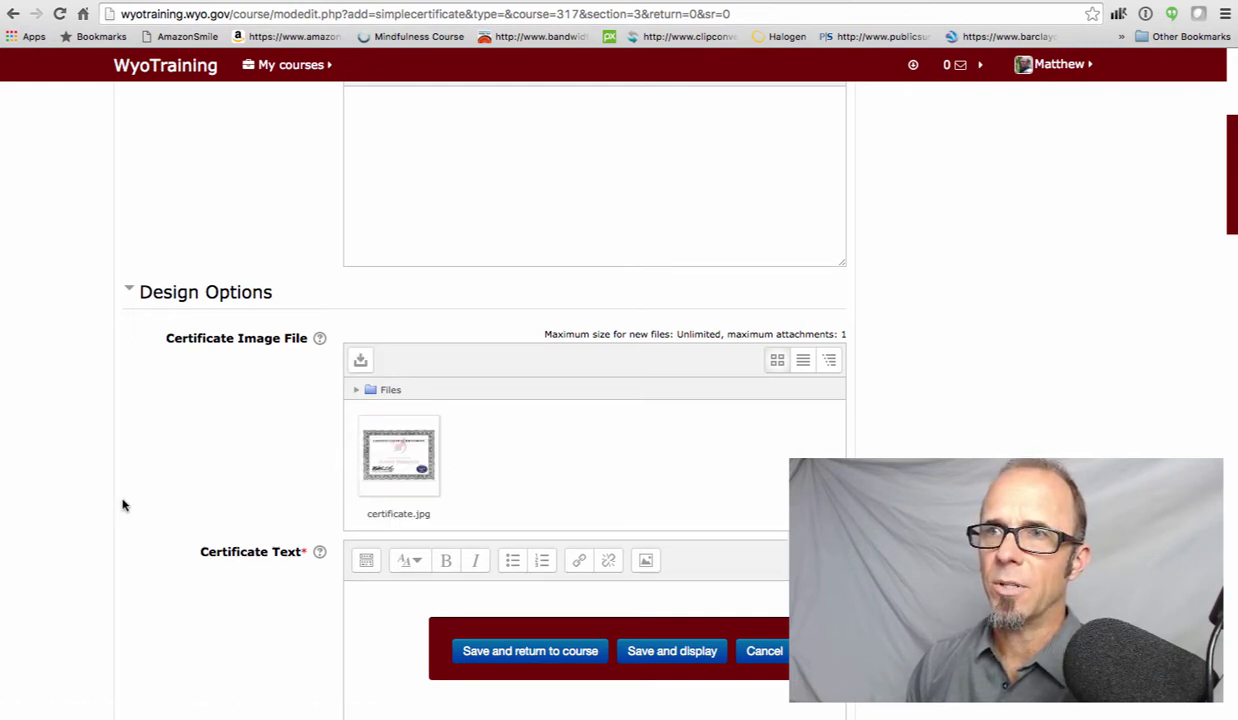
pyautogui.scroll(-5, 525, 375)
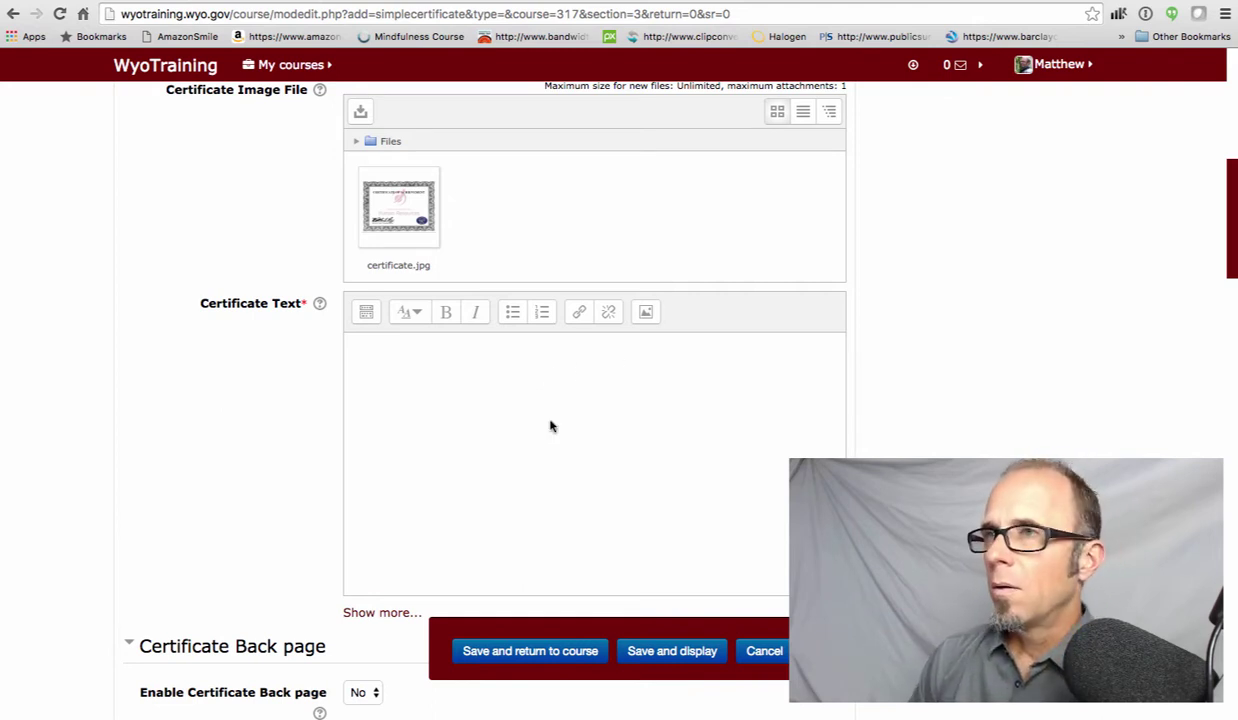
# Paste 'Congrats {USERNAME}, You've completed {COURSENAME}, On {DATE}' into Certificate Text.
pyautogui.click(507, 415)
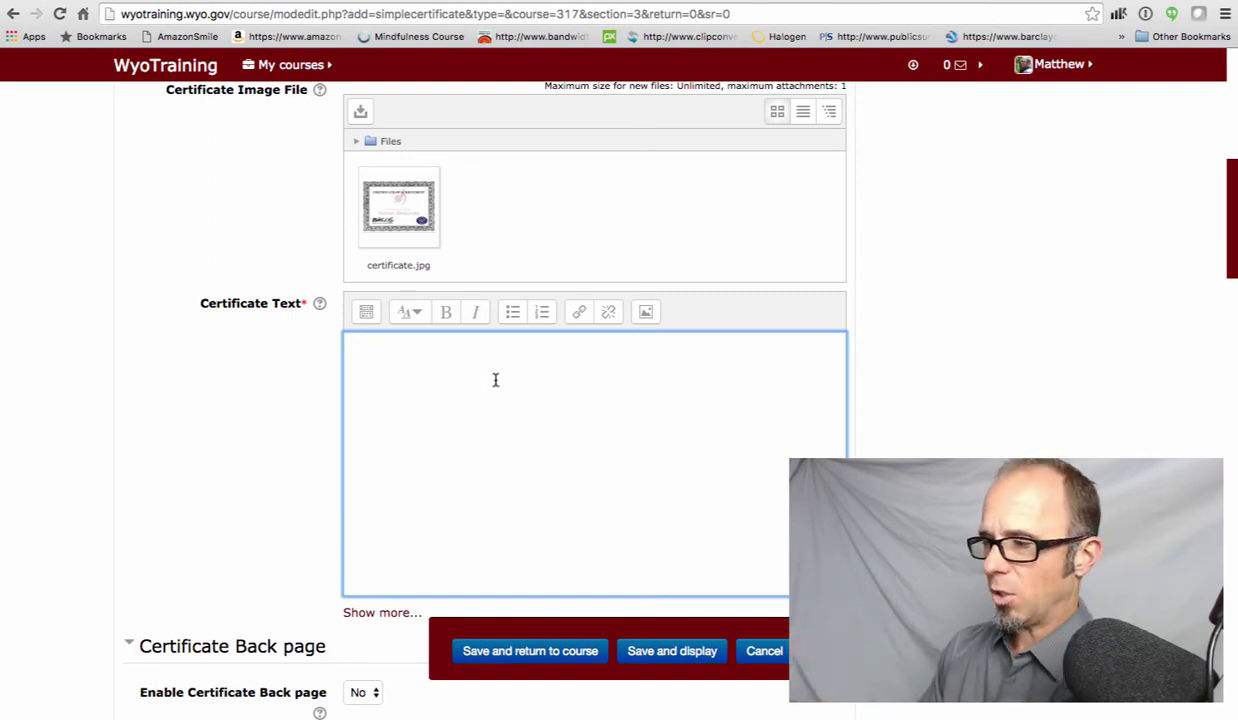
pyautogui.write("Congrats {USERNAME} You've completed {COURSENAME} On {DATE}")
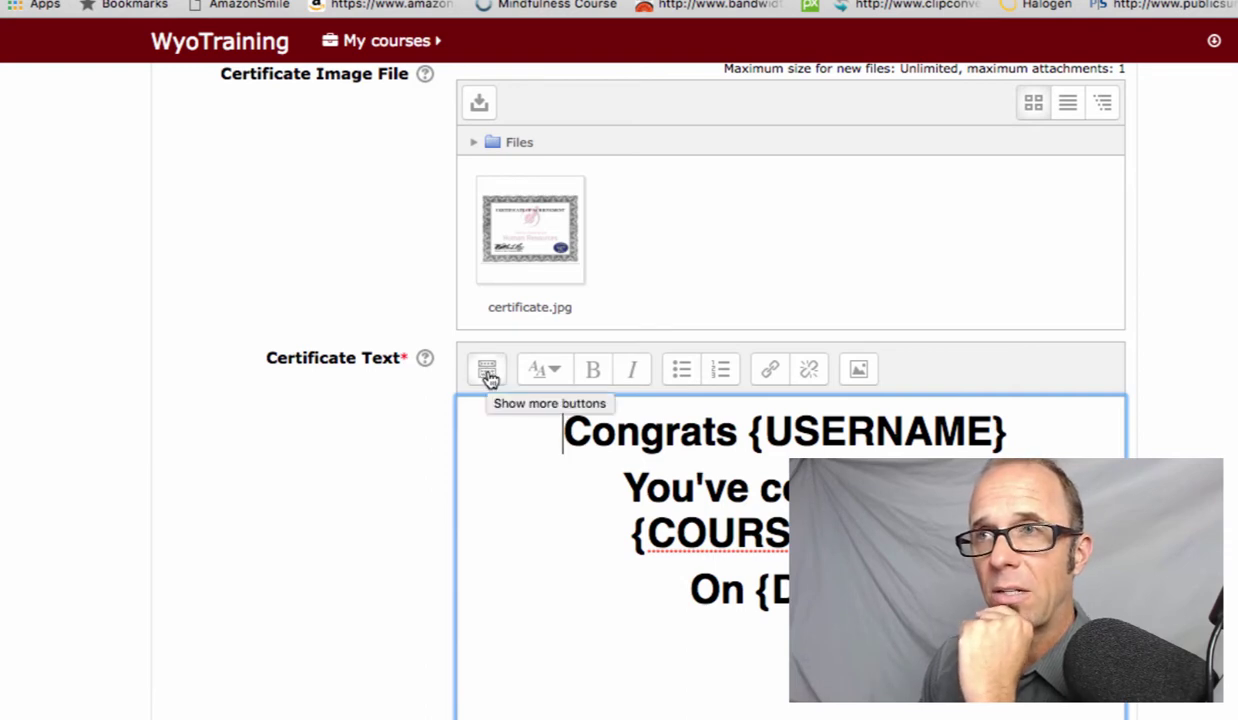
# Inspect the Certificate Text's HTML source, then return to the formatted view.
pyautogui.click(487, 372)
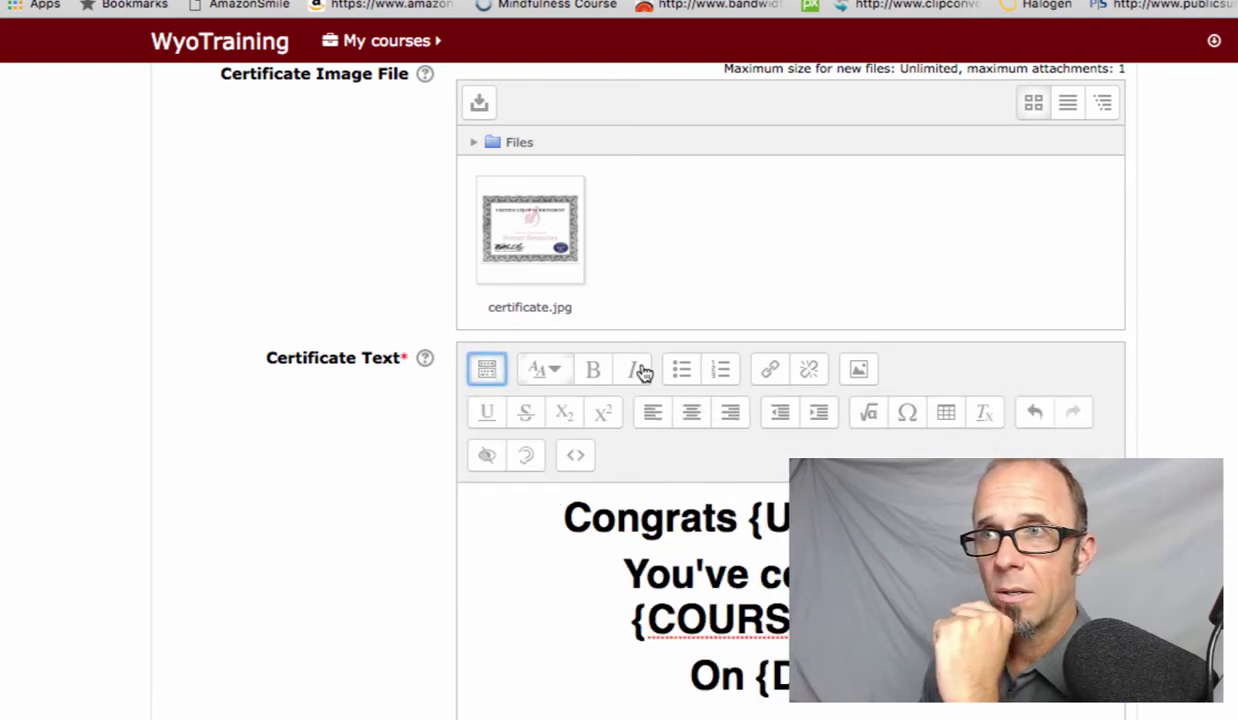
pyautogui.click(575, 460)
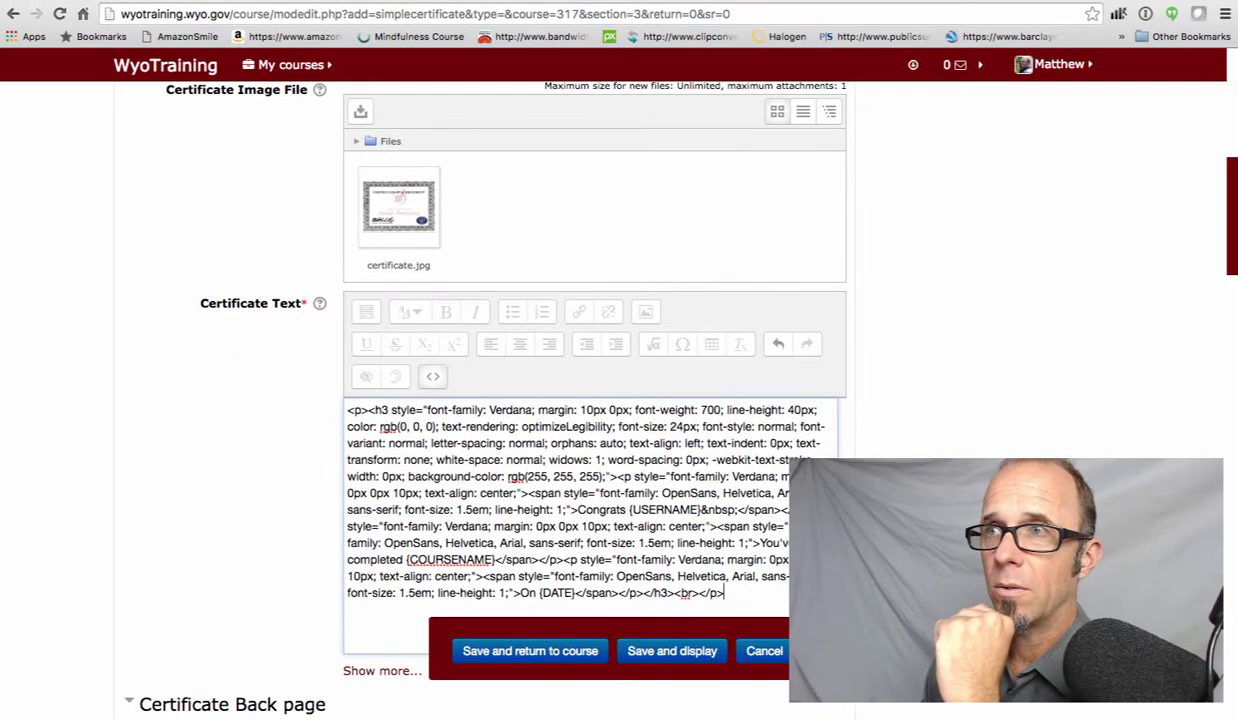
pyautogui.scroll(-2, 549, 430)
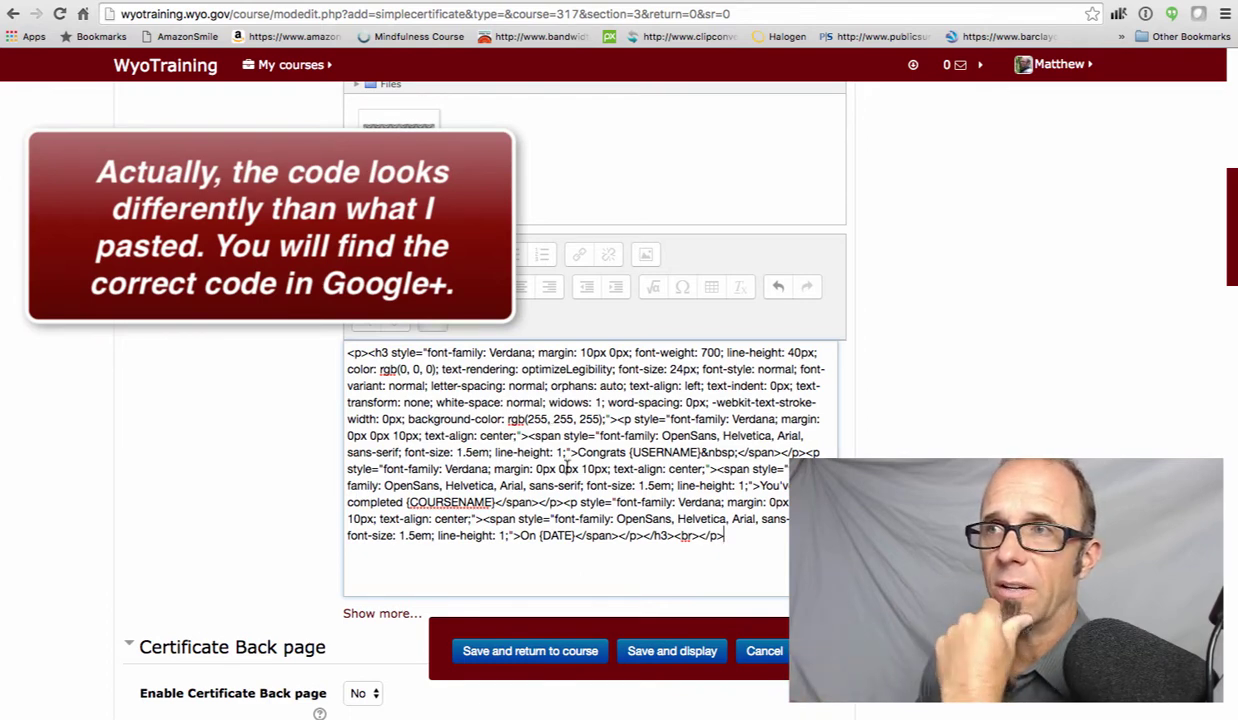
pyautogui.moveTo(741, 536); pyautogui.dragTo(303, 344)
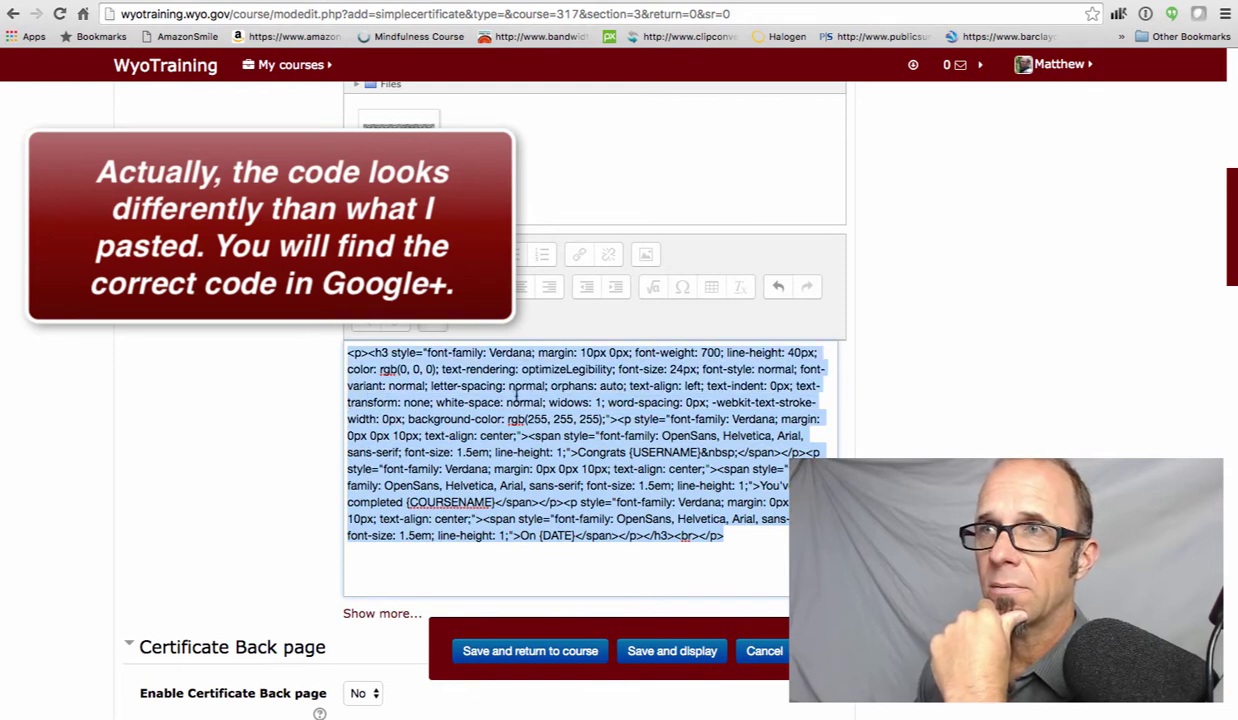
pyautogui.click(440, 326)
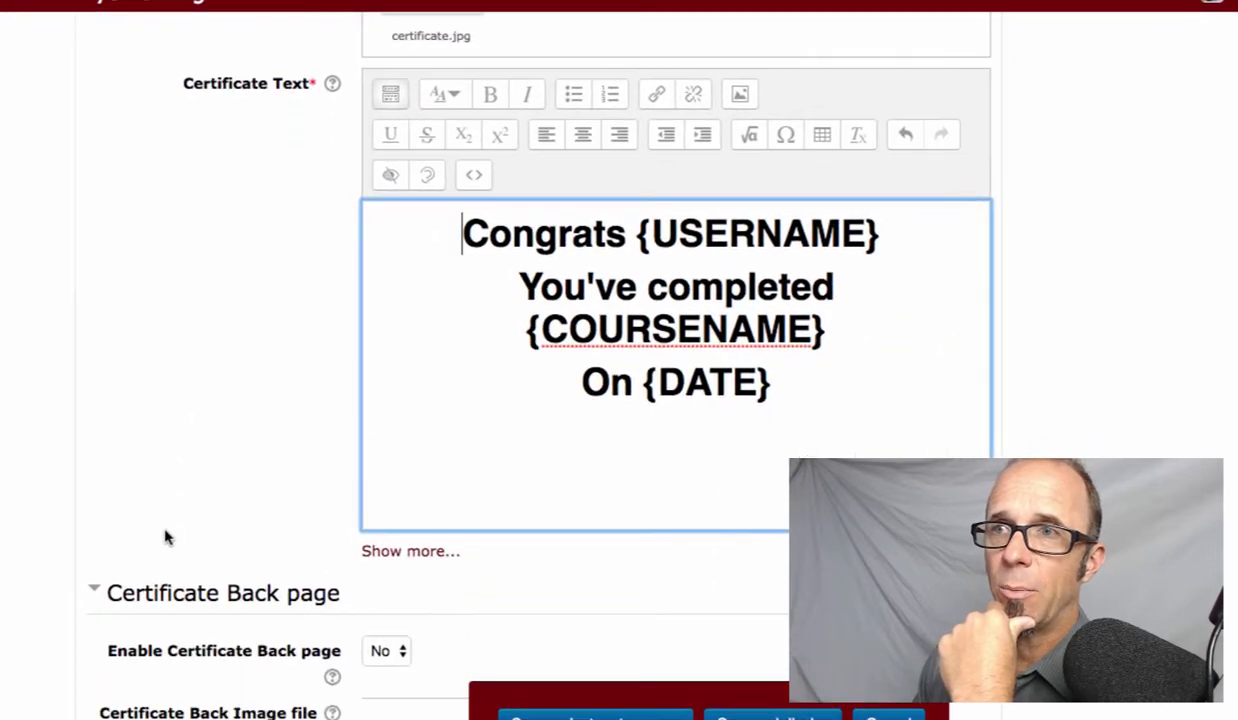
# Reveal the certificate width, height and text position settings and select the vertical position value.
pyautogui.scroll(-2, 161, 527)
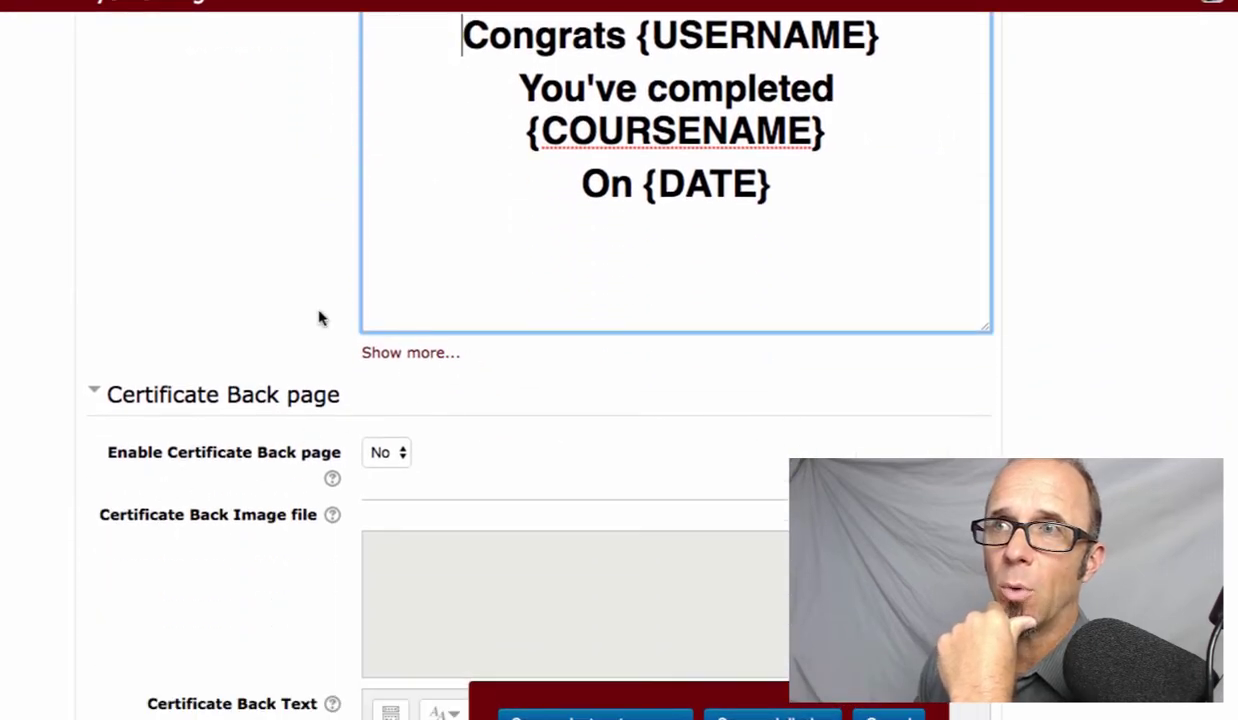
pyautogui.scroll(2, 183, 286)
pyautogui.scroll(3, 183, 286)
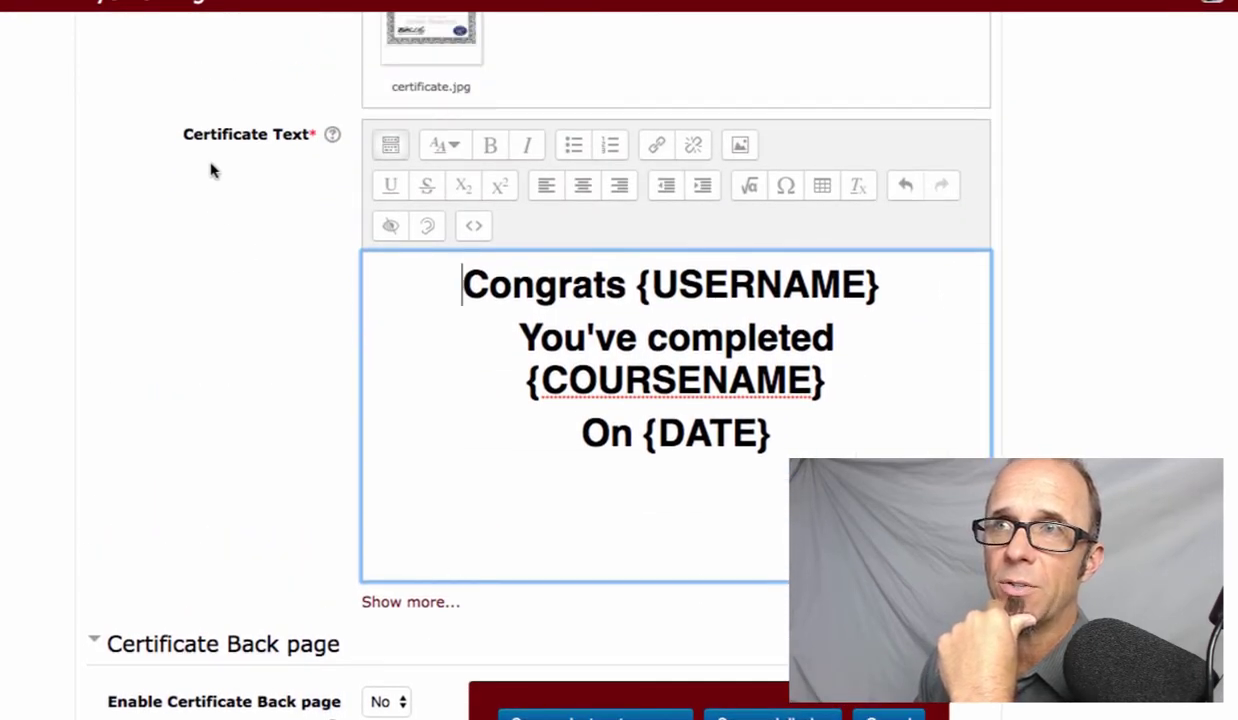
pyautogui.scroll(-1, 125, 545)
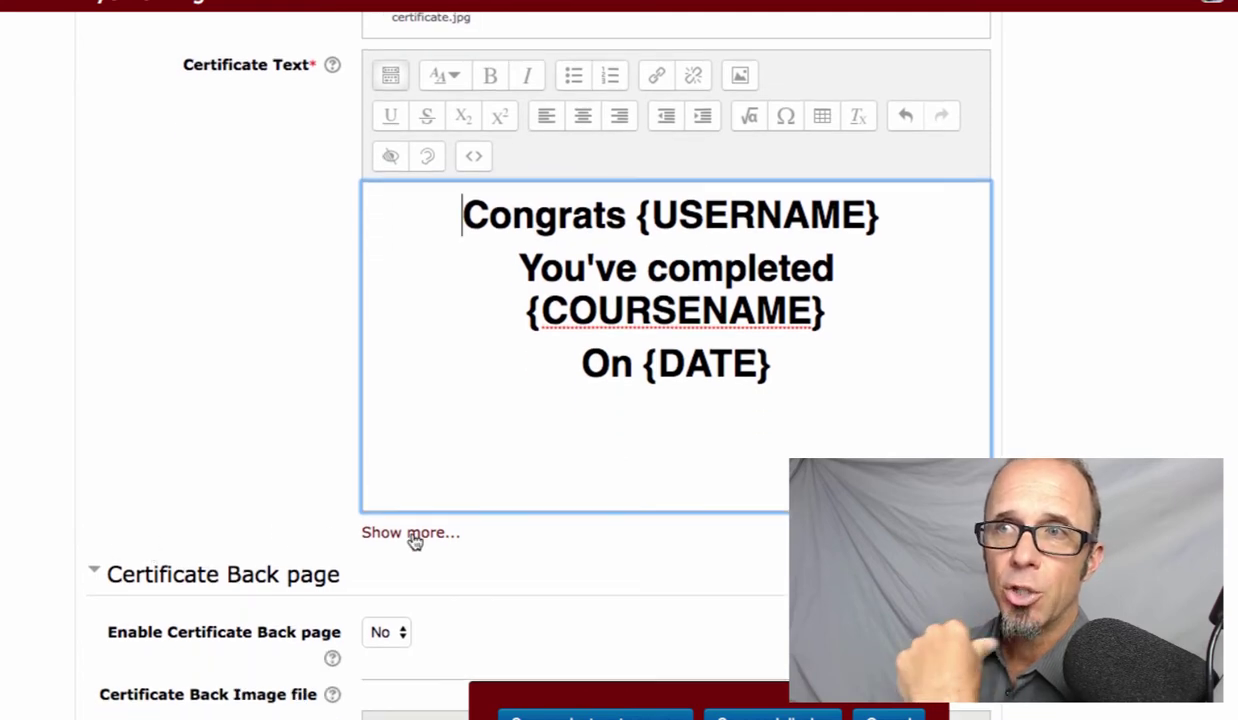
pyautogui.click(412, 535)
pyautogui.scroll(-5, 17, 608)
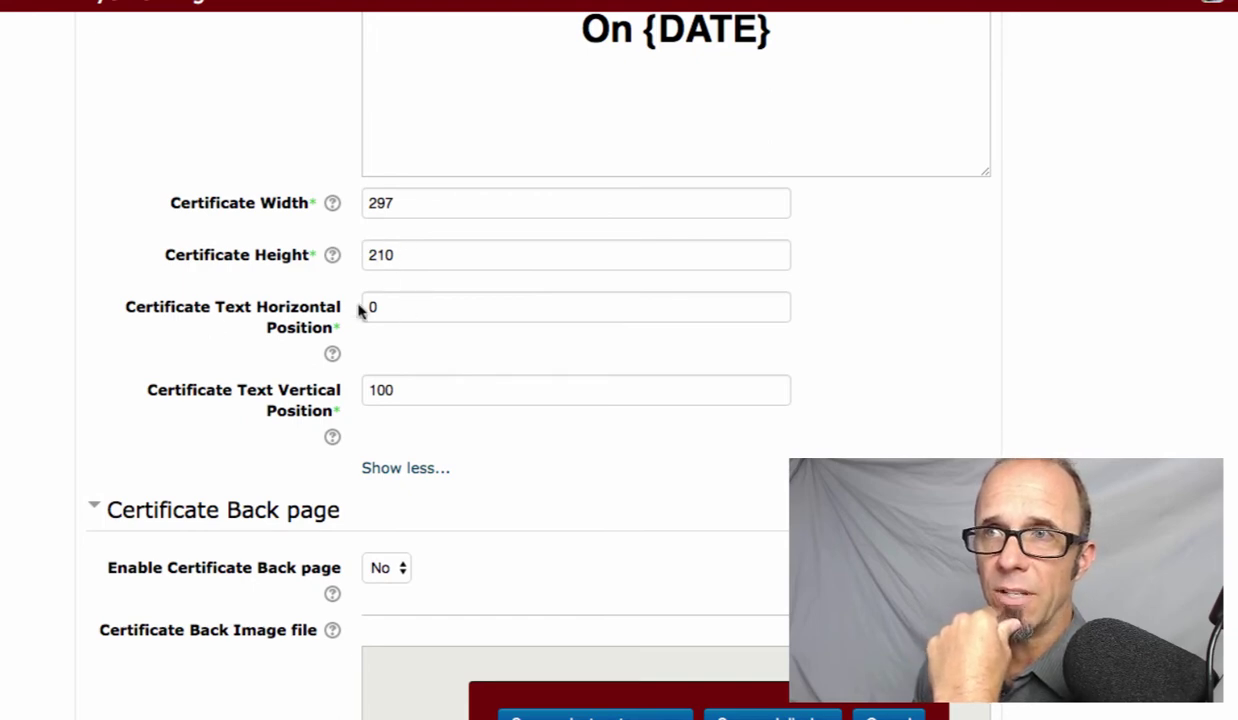
pyautogui.doubleClick(386, 390)
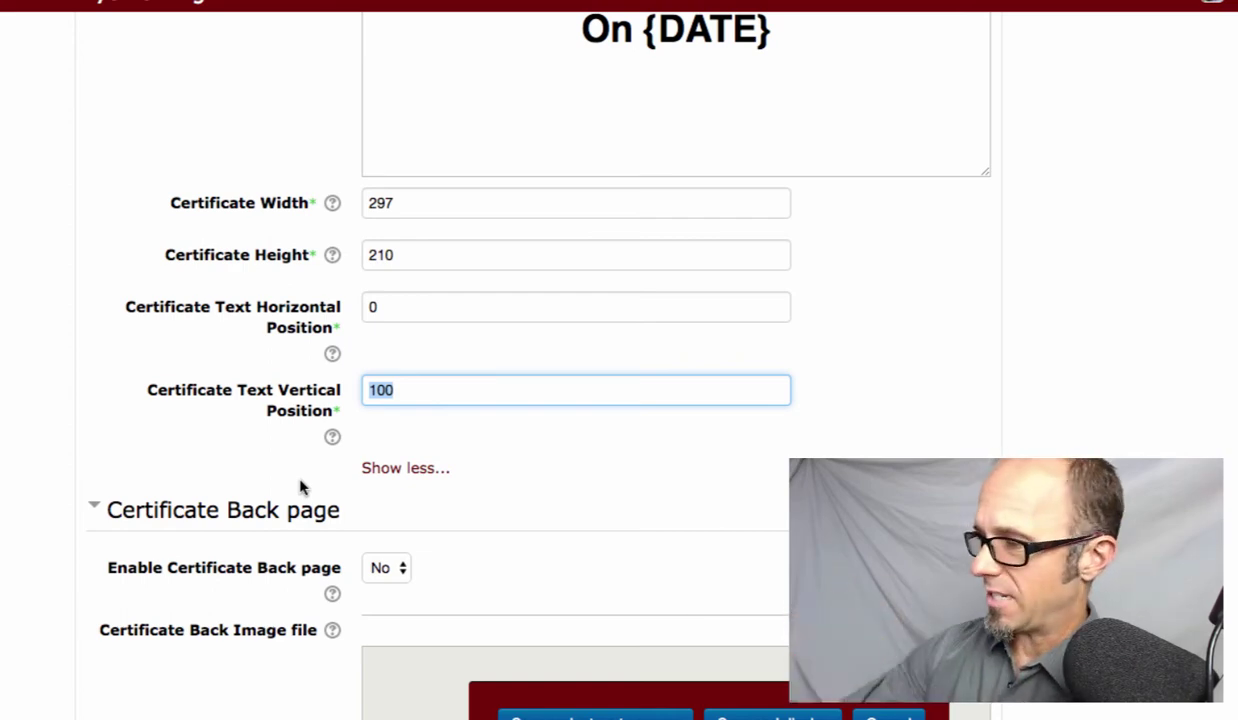
# Change the Certificate Text Vertical Position from 100 to 60.
pyautogui.write('60')
pyautogui.scroll(-10, 300, 487)
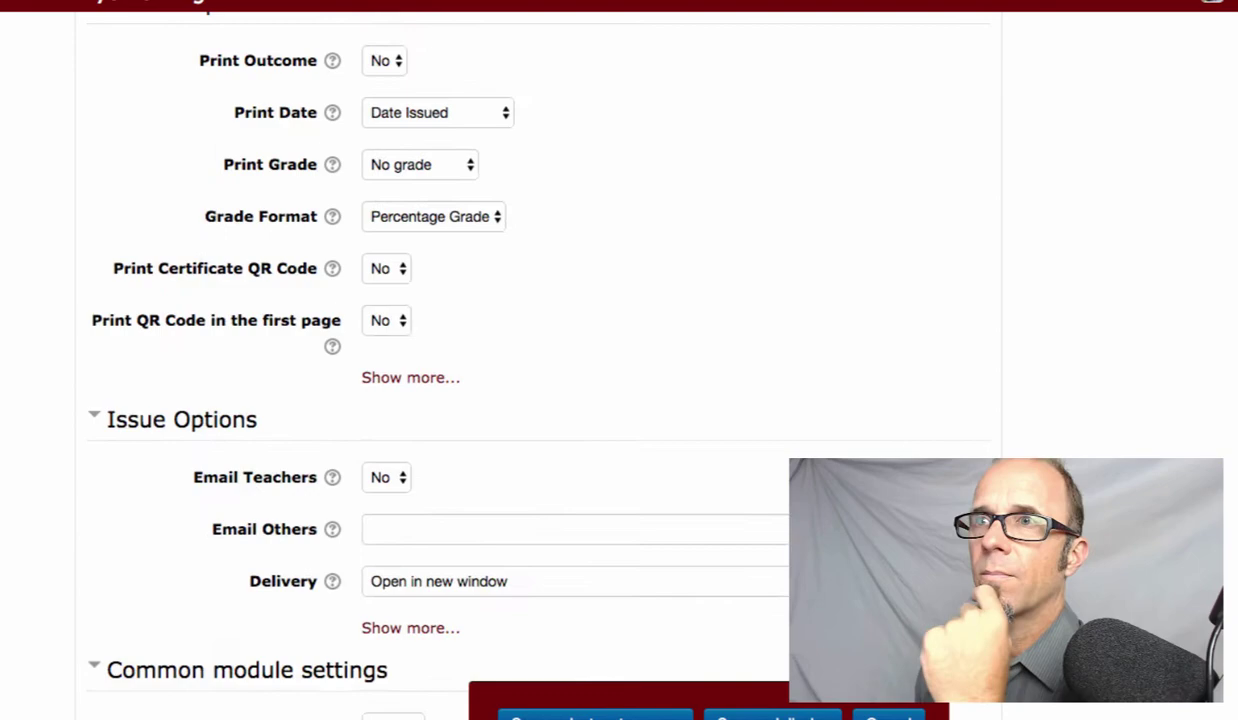
pyautogui.scroll(-5, 298, 489)
pyautogui.scroll(15, 304, 489)
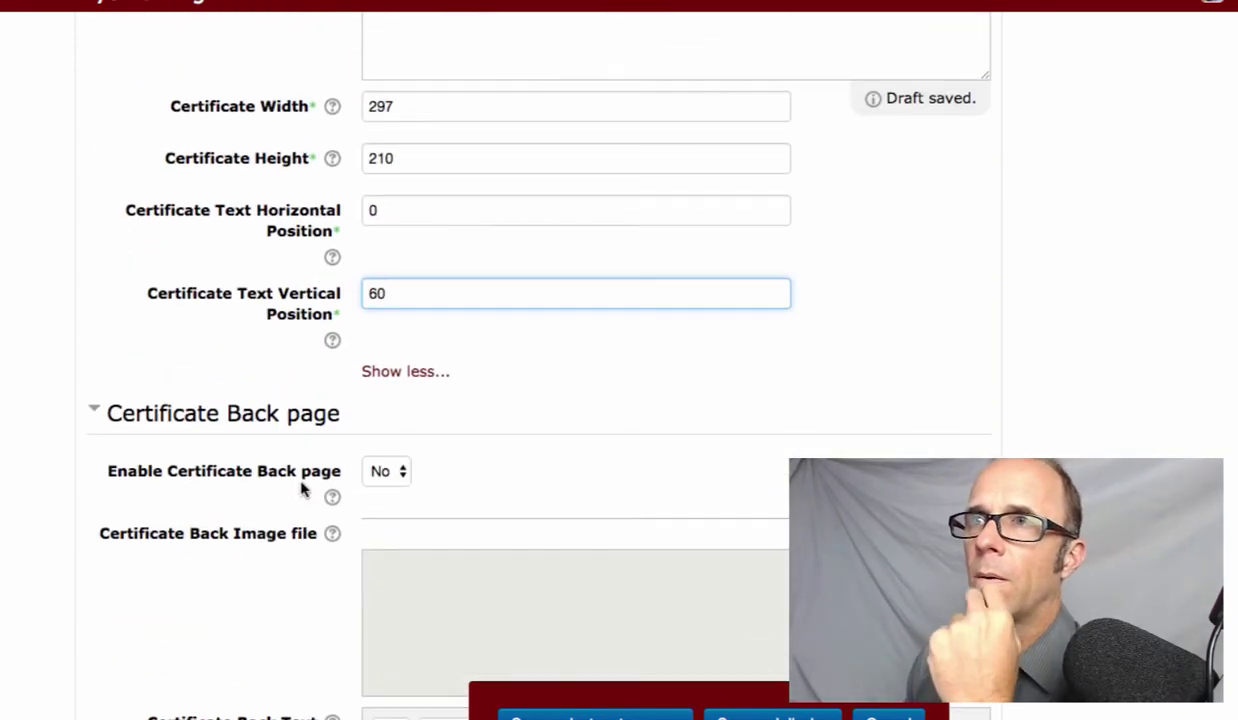
pyautogui.scroll(2, 300, 487)
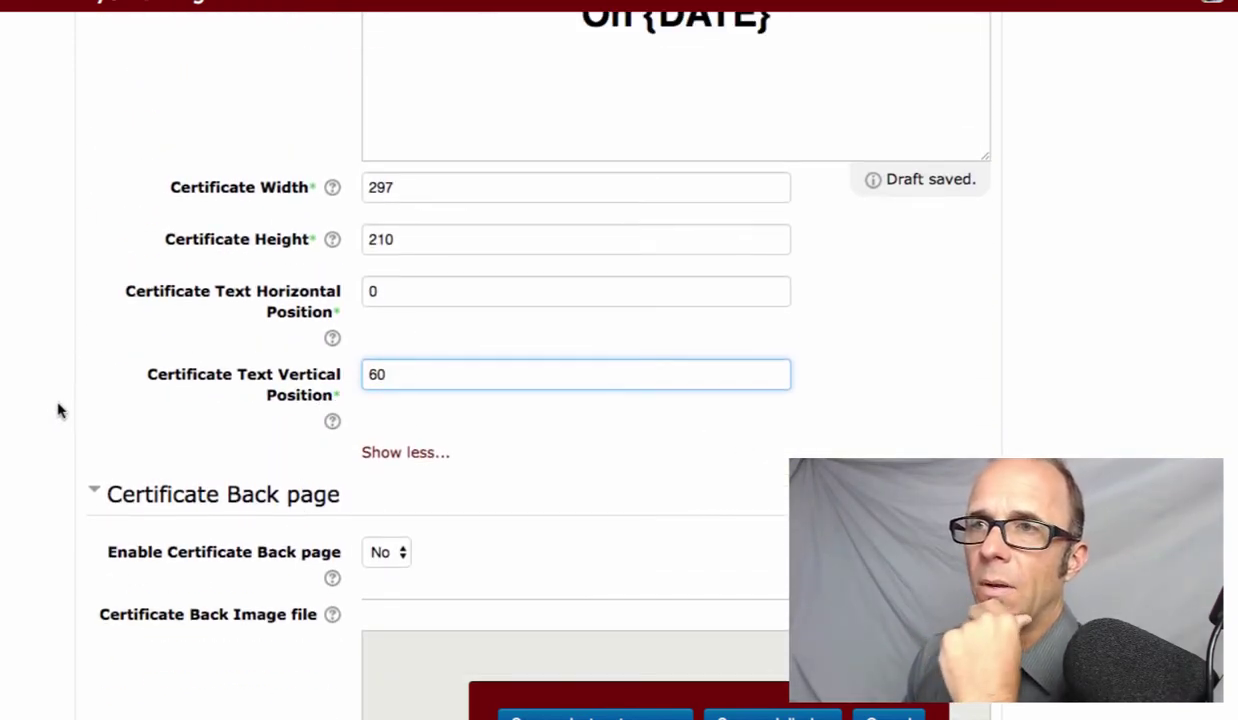
pyautogui.scroll(-5, 55, 410)
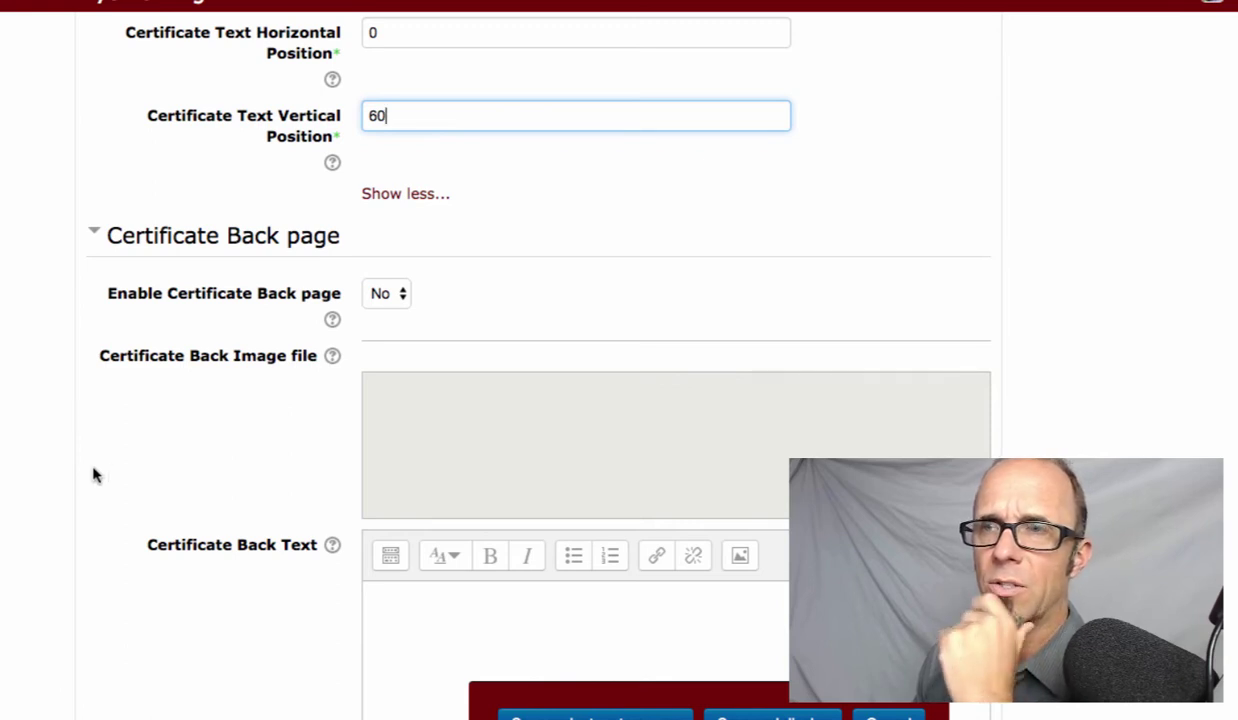
pyautogui.scroll(-2, 106, 503)
pyautogui.scroll(-15, 108, 504)
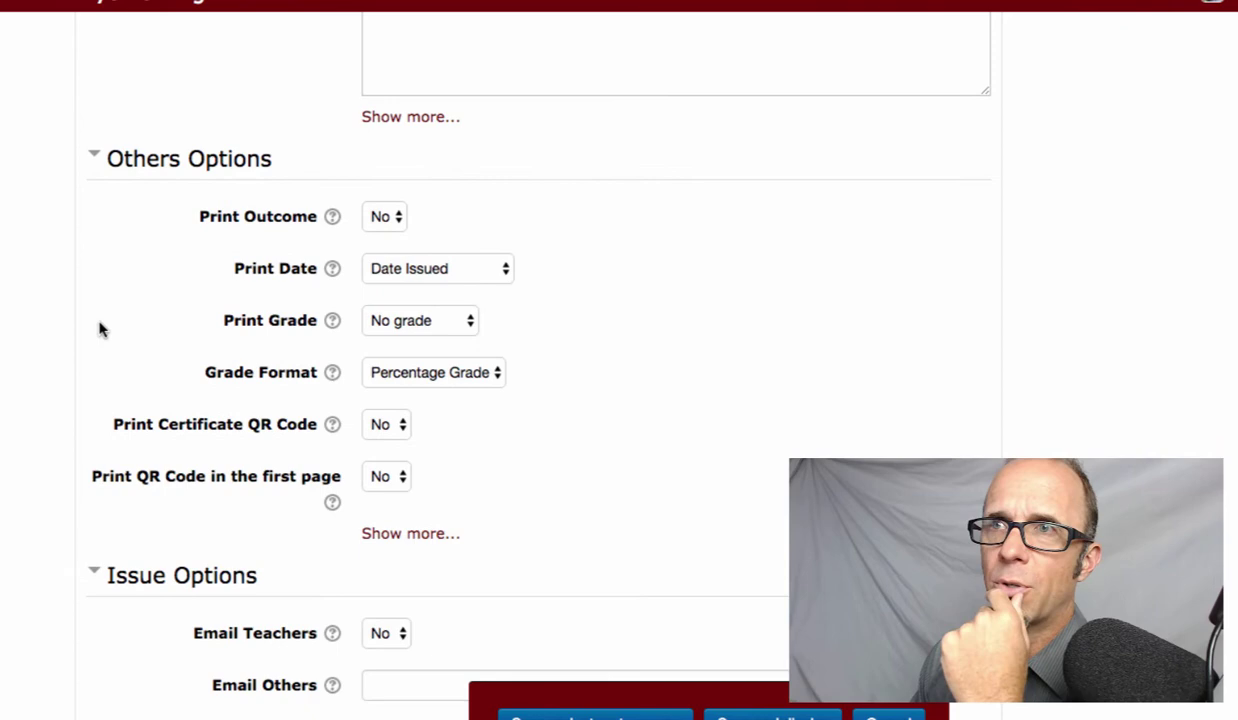
# Set Print Date to Course Completion and show the extra Others Options fields.
pyautogui.click(497, 272)
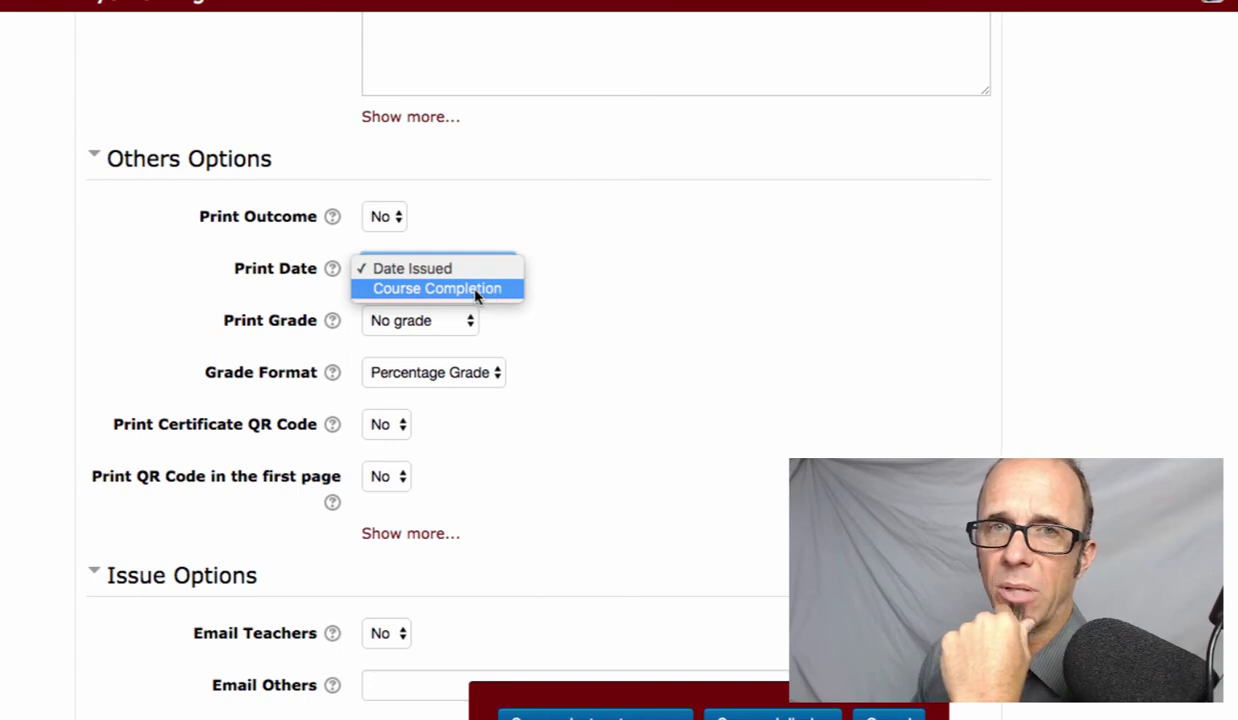
pyautogui.click(476, 291)
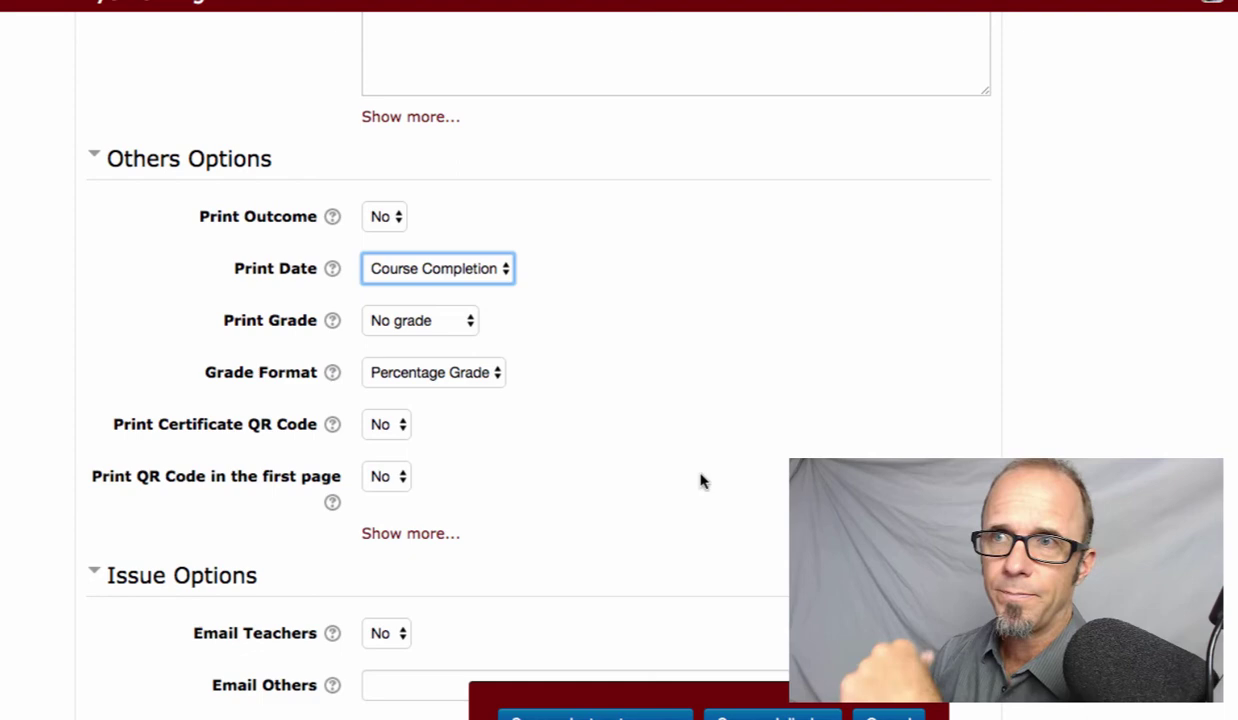
pyautogui.scroll(-2, 500, 480)
pyautogui.click(440, 452)
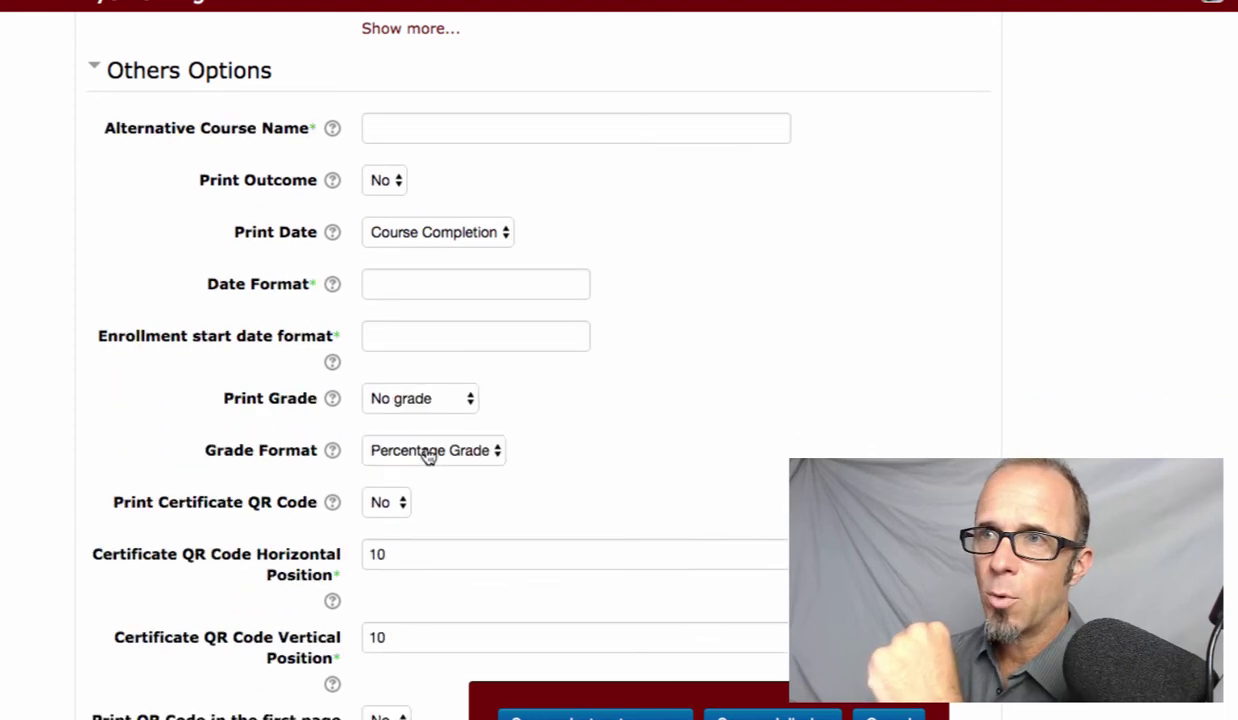
pyautogui.scroll(-4, 600, 540)
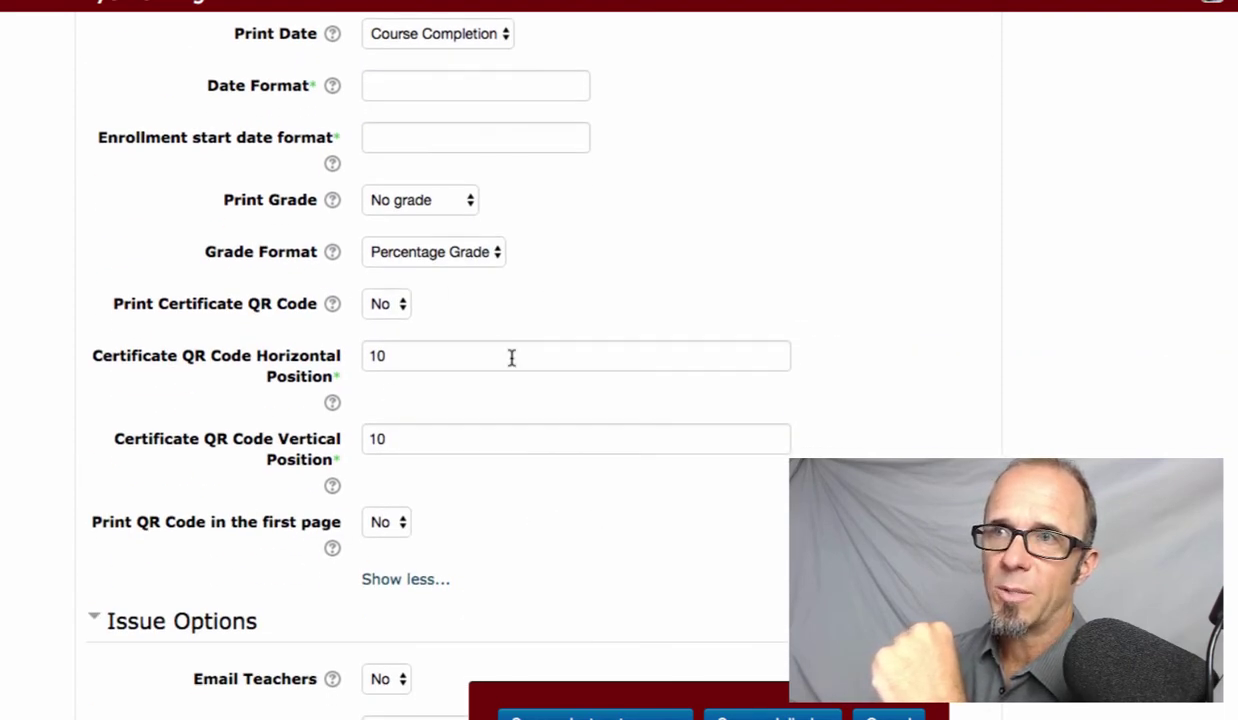
pyautogui.scroll(-6, 680, 466)
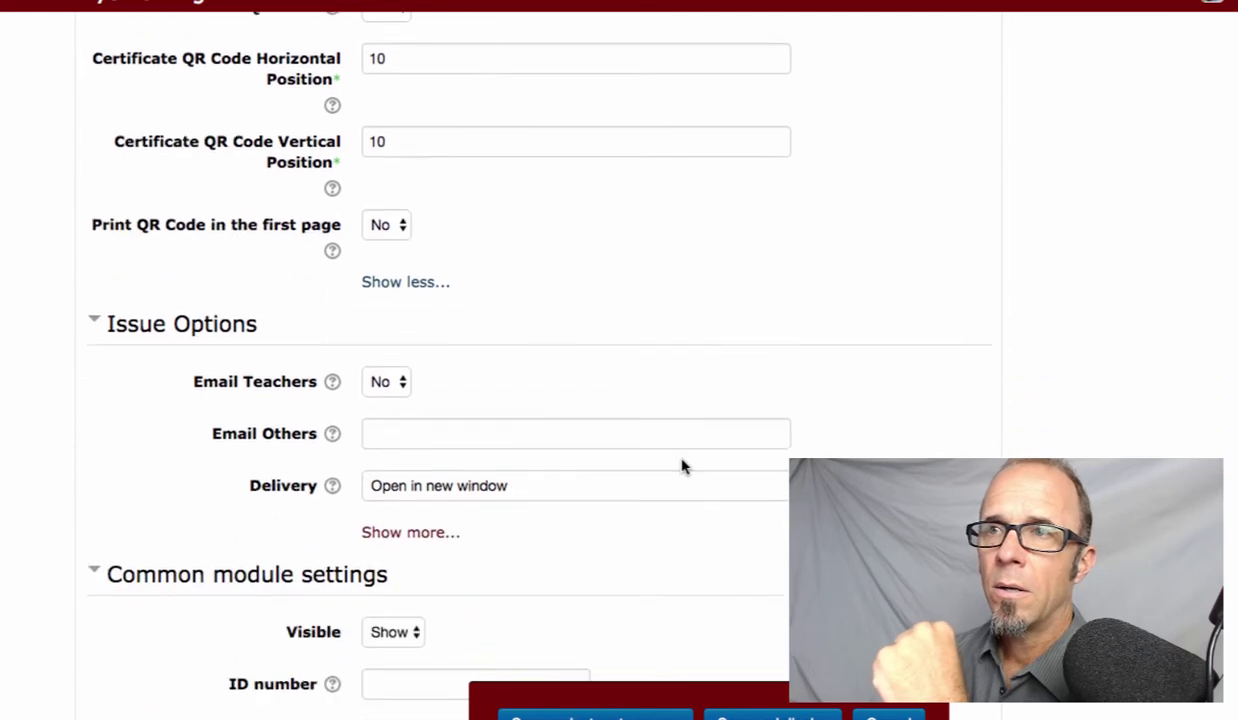
# Keep delivery as Open in new window and show the extra Issue Options.
pyautogui.scroll(-2, 682, 466)
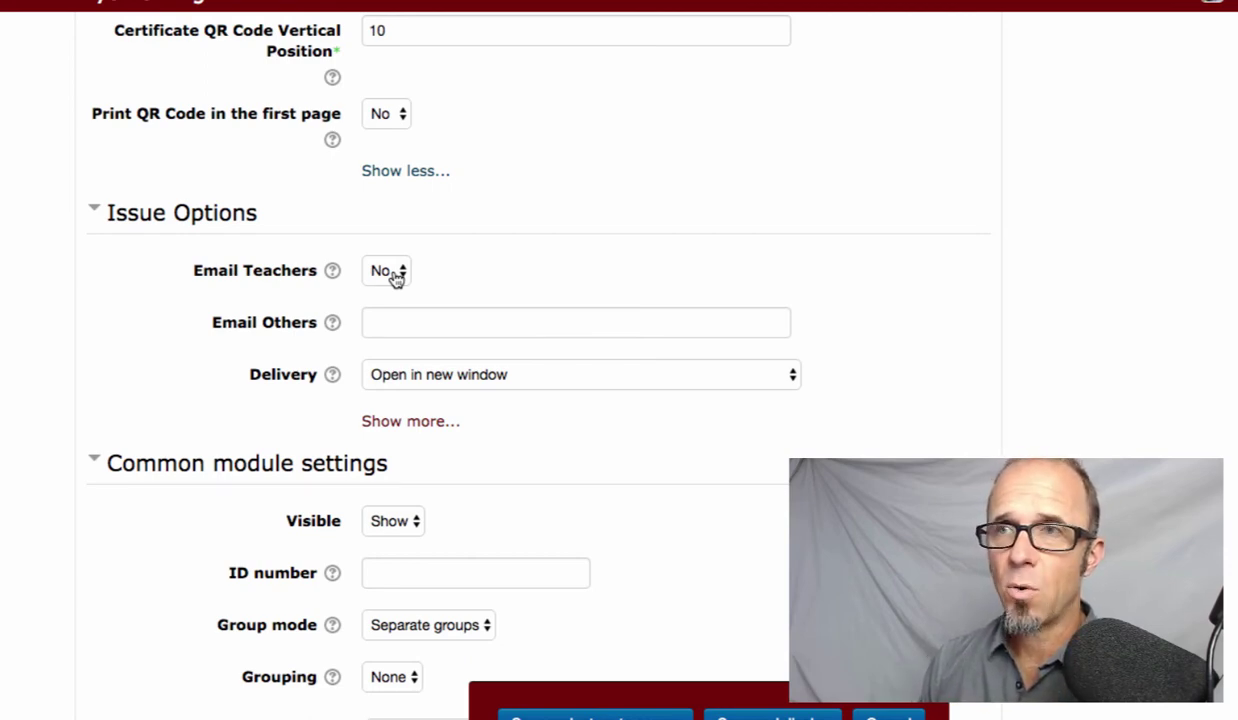
pyautogui.click(401, 322)
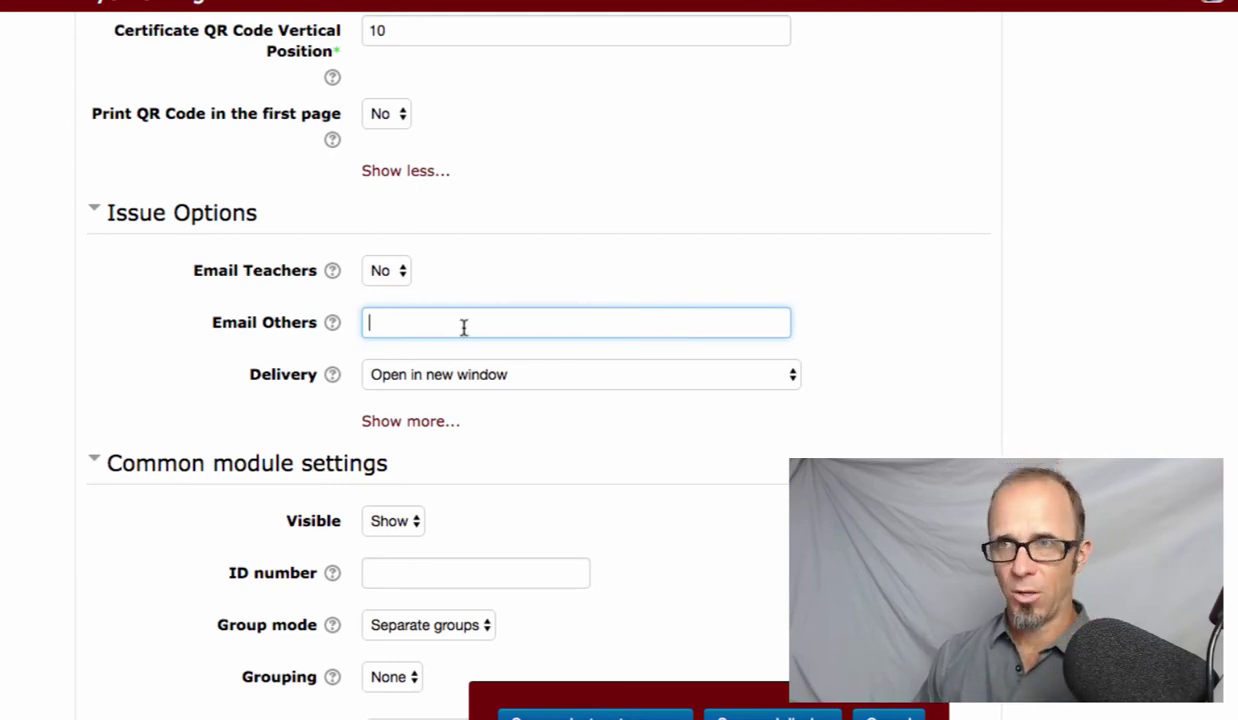
pyautogui.click(793, 375)
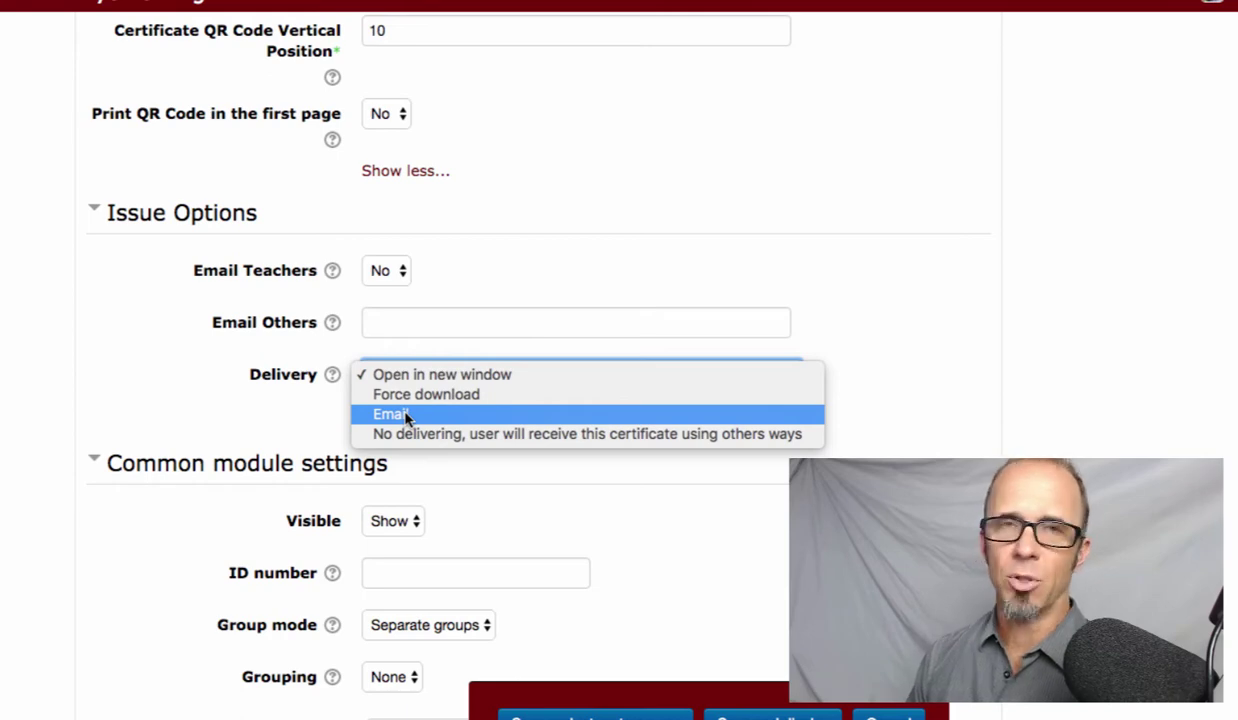
pyautogui.click(927, 431)
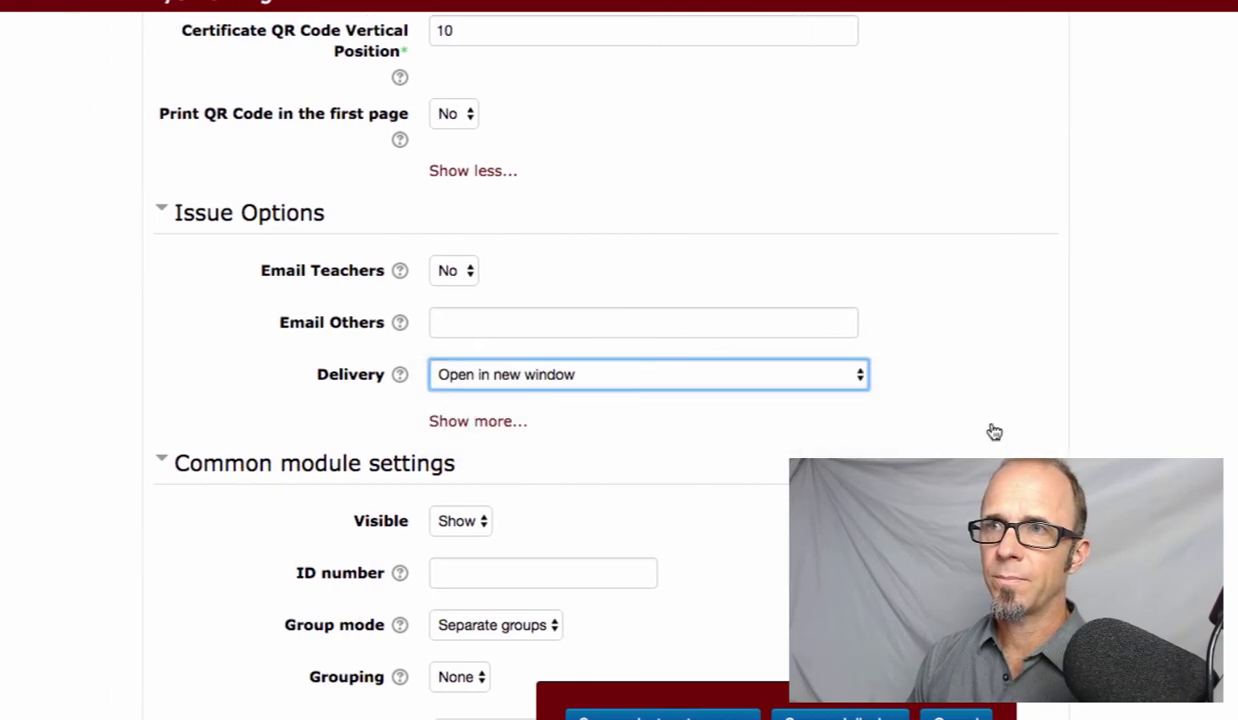
pyautogui.click(503, 433)
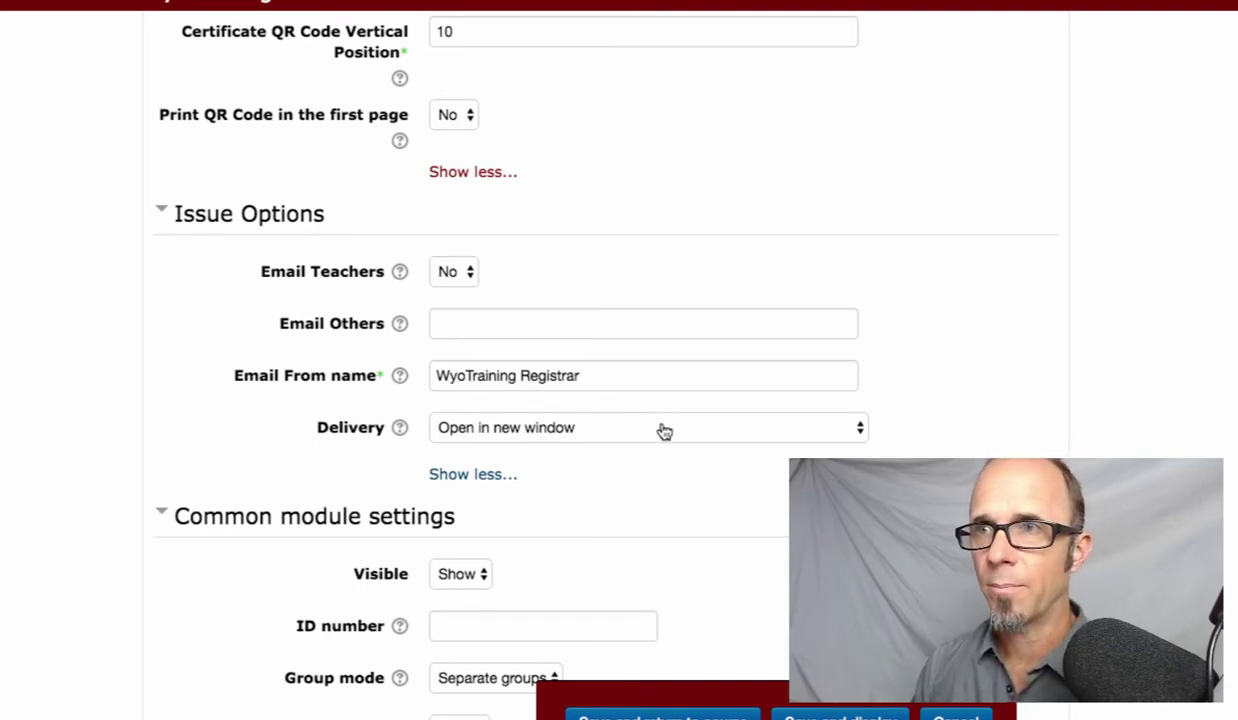
pyautogui.scroll(-5, 721, 495)
# Add an Activity completion restriction requiring the Label activity to be marked complete.
pyautogui.scroll(-2, 728, 492)
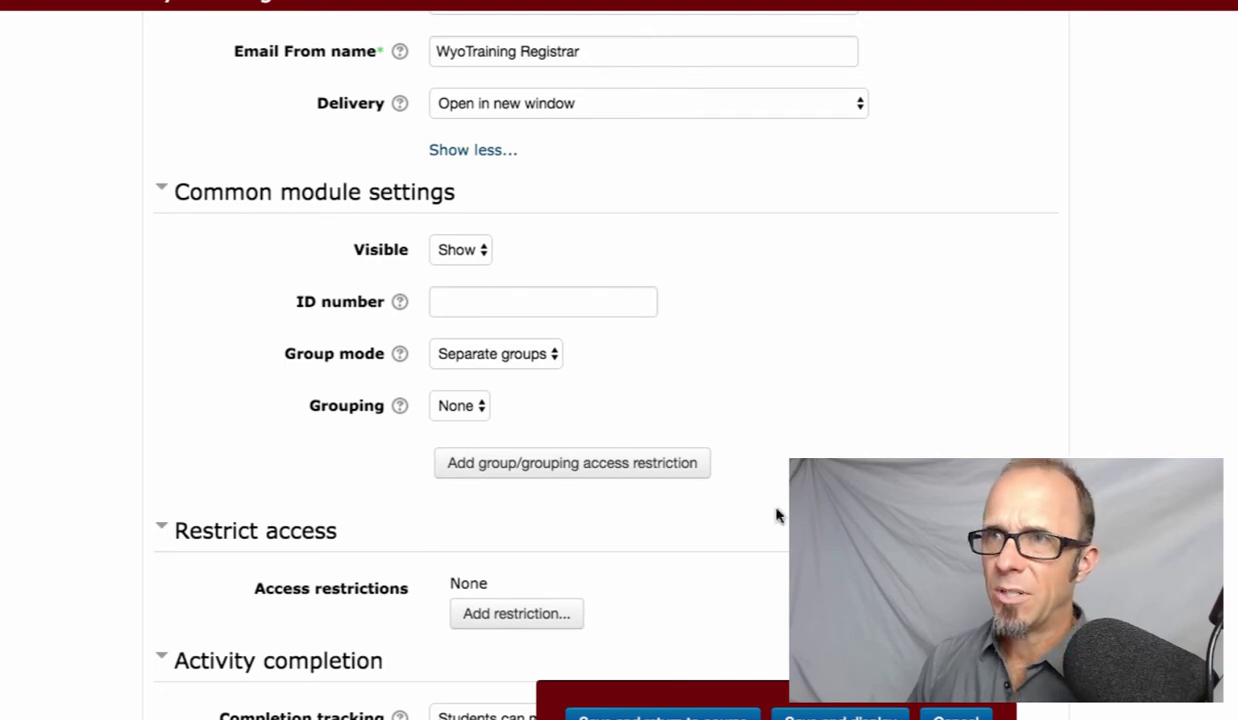
pyautogui.scroll(-5, 684, 424)
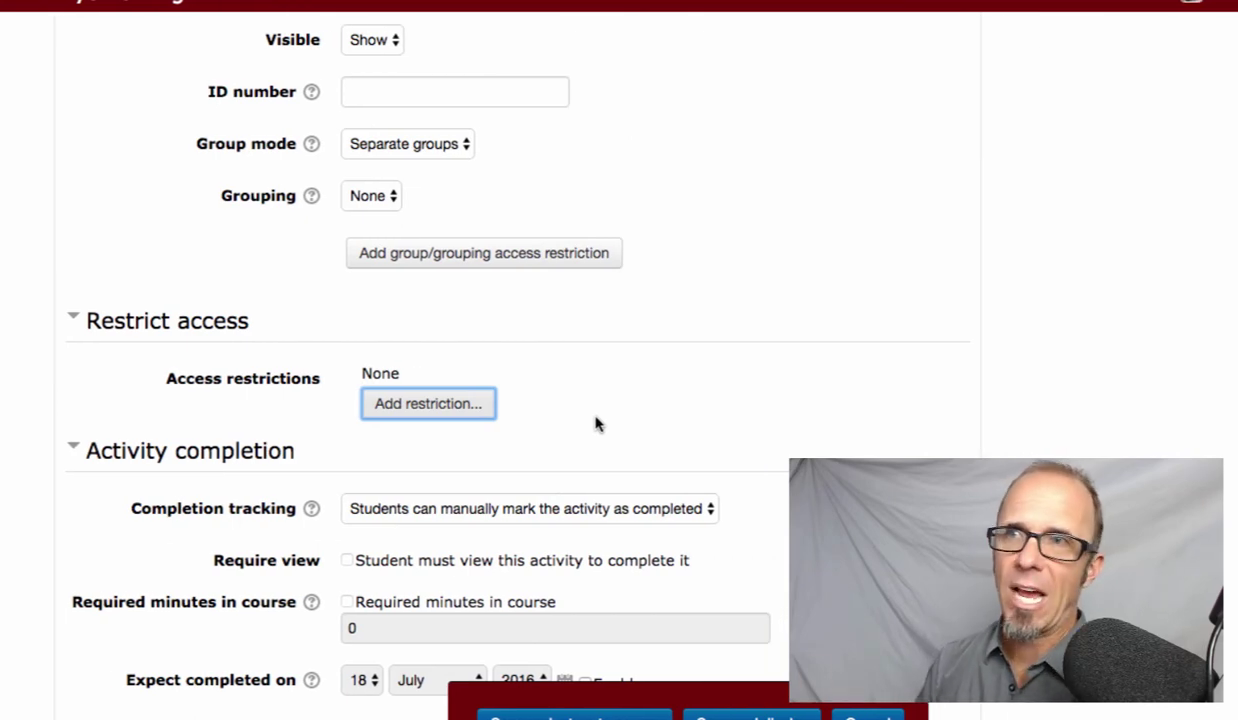
pyautogui.click(435, 400)
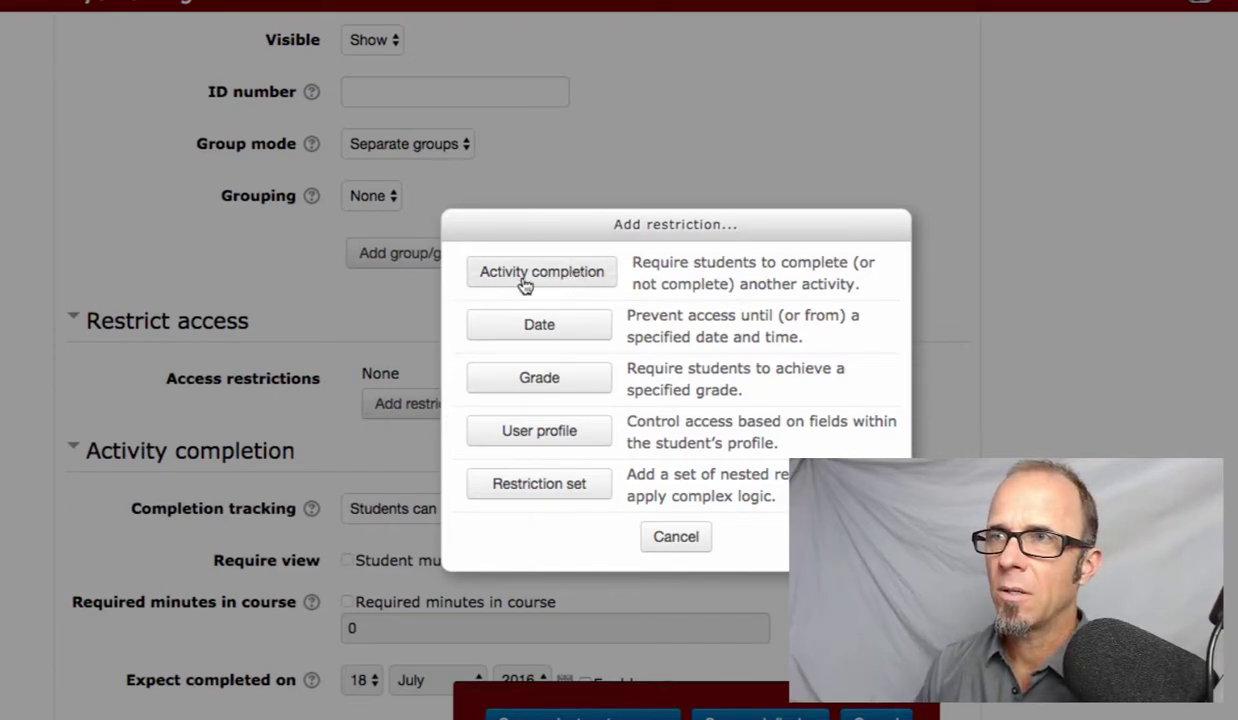
pyautogui.click(565, 282)
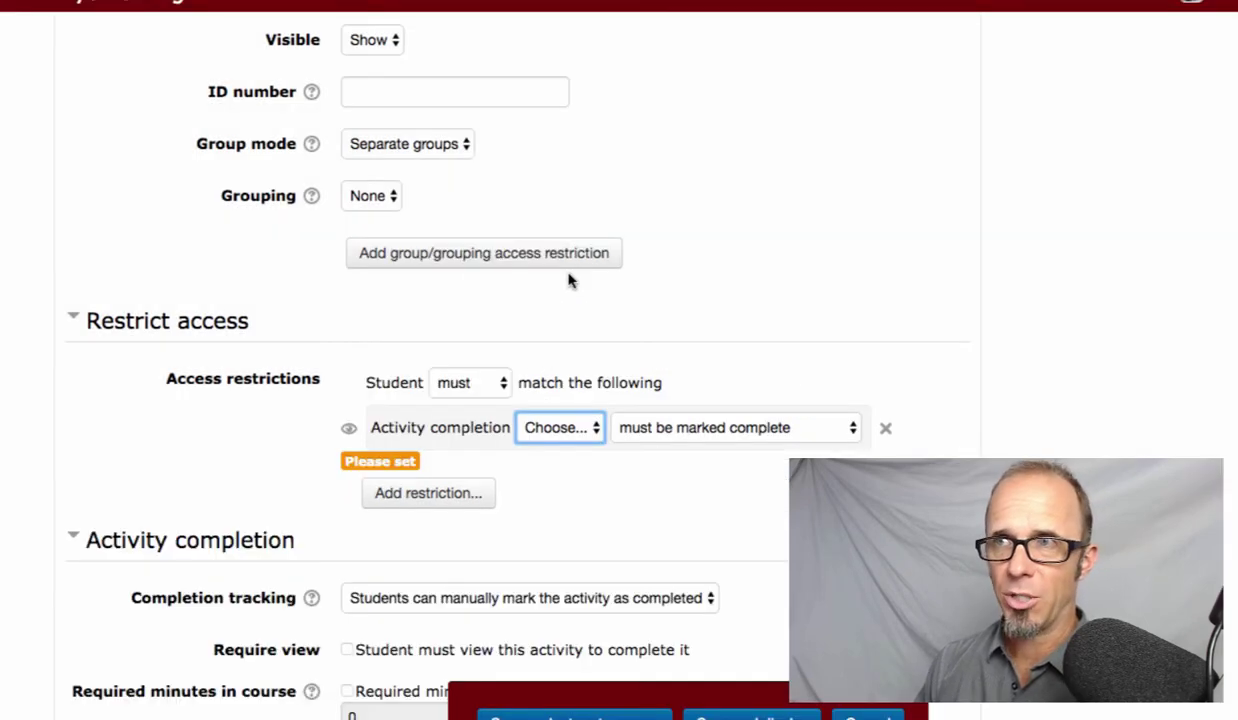
pyautogui.click(562, 428)
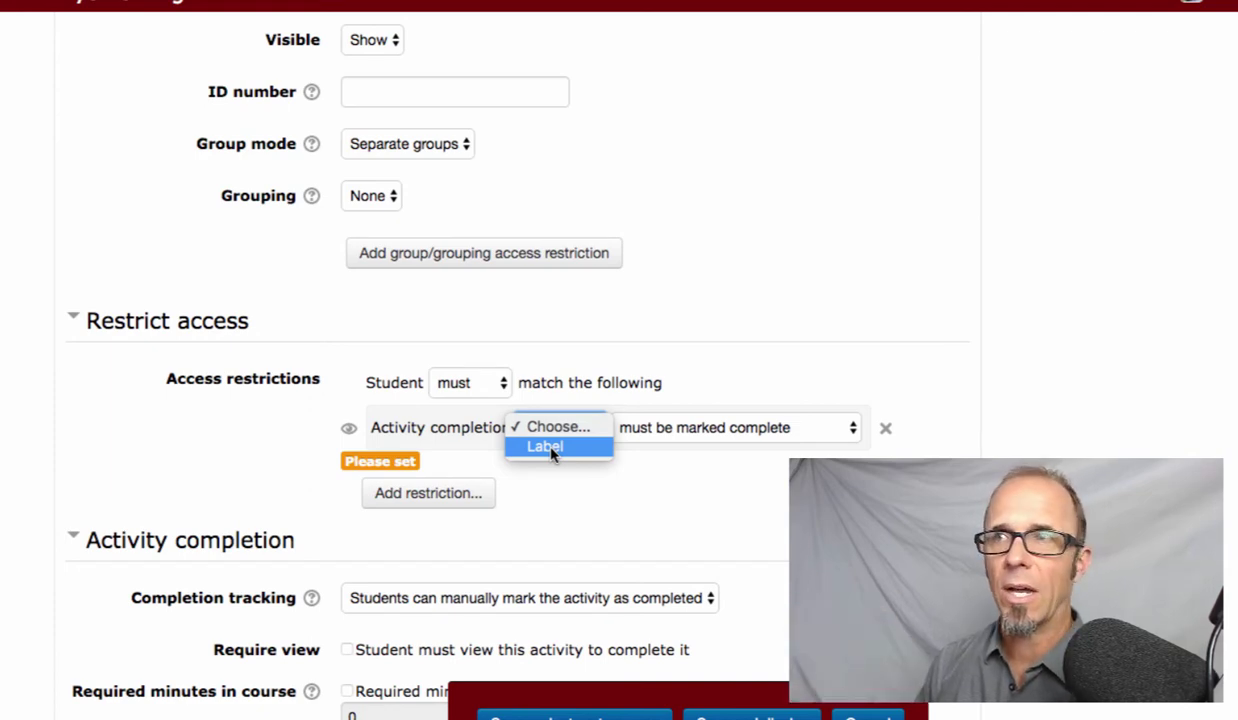
pyautogui.click(549, 448)
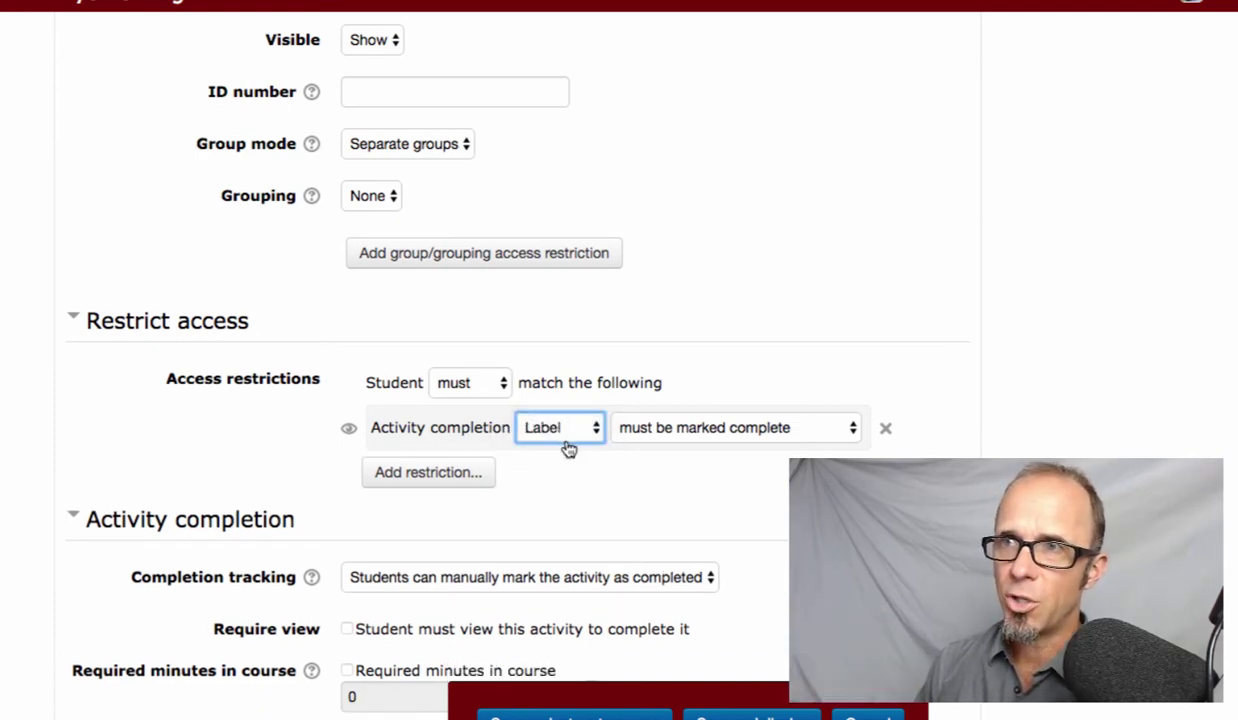
# Set the restriction's eye icon so it shows greyed-out to students who haven't met it.
pyautogui.click(346, 432)
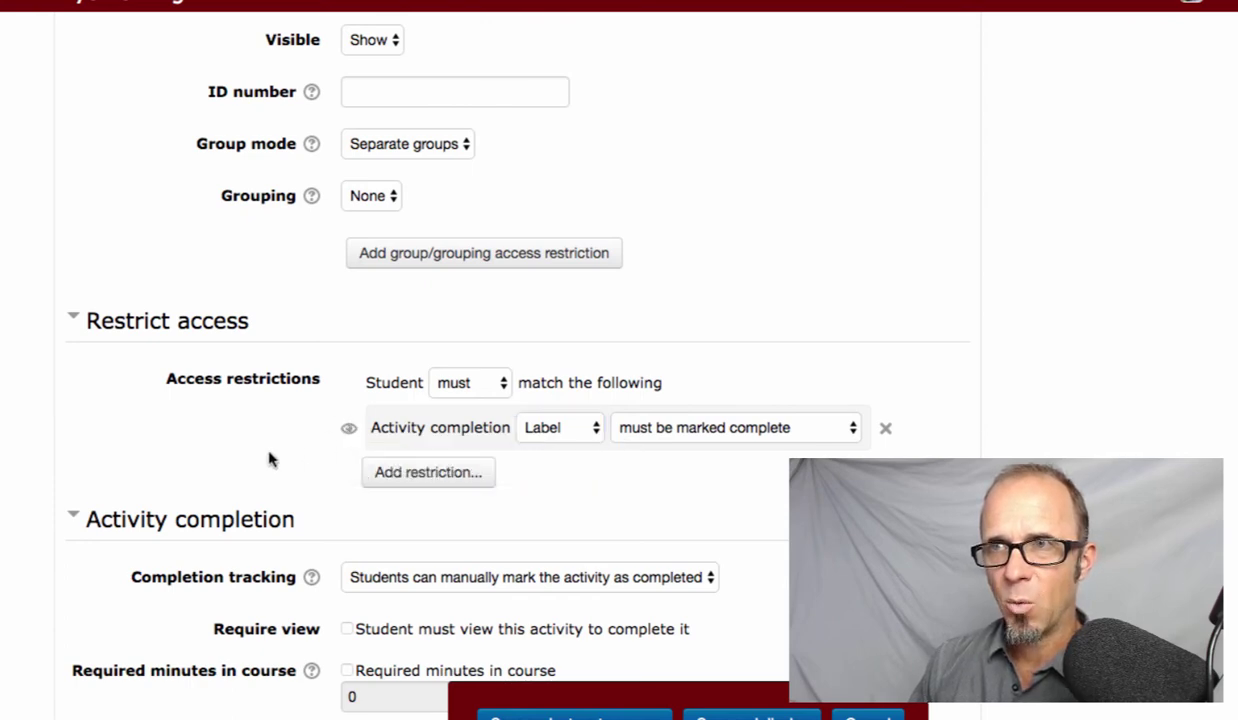
pyautogui.click(348, 430)
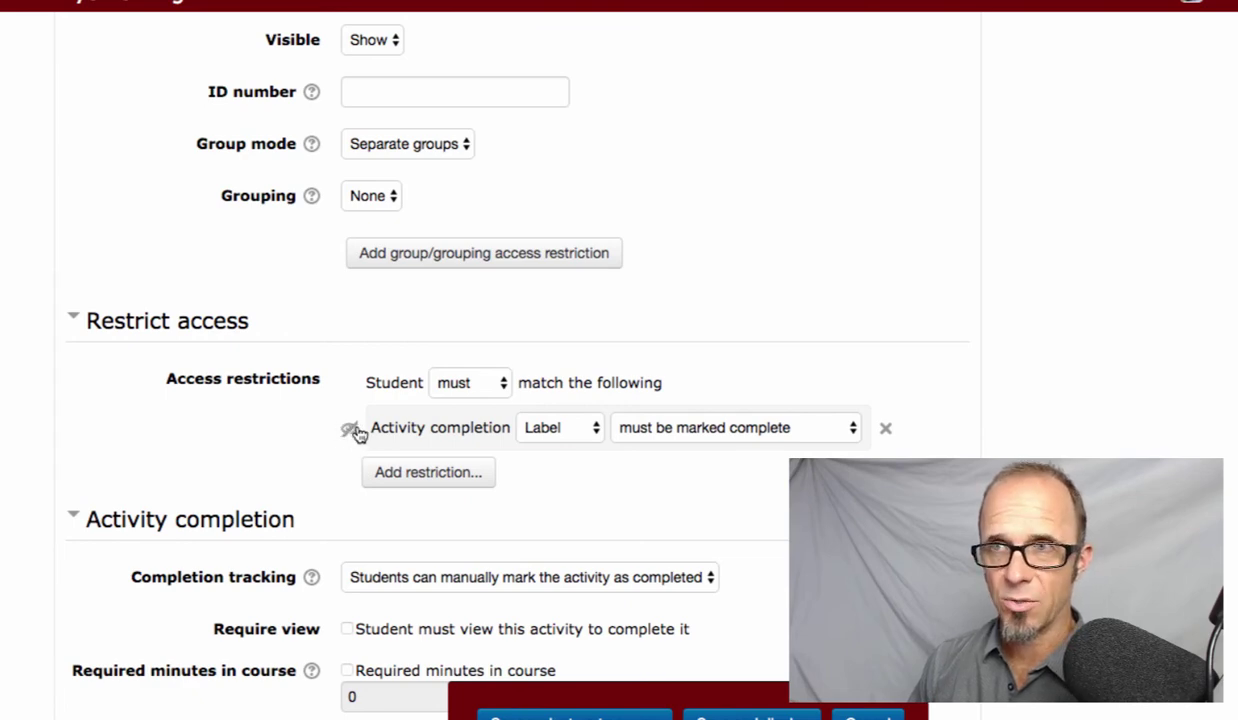
pyautogui.click(348, 430)
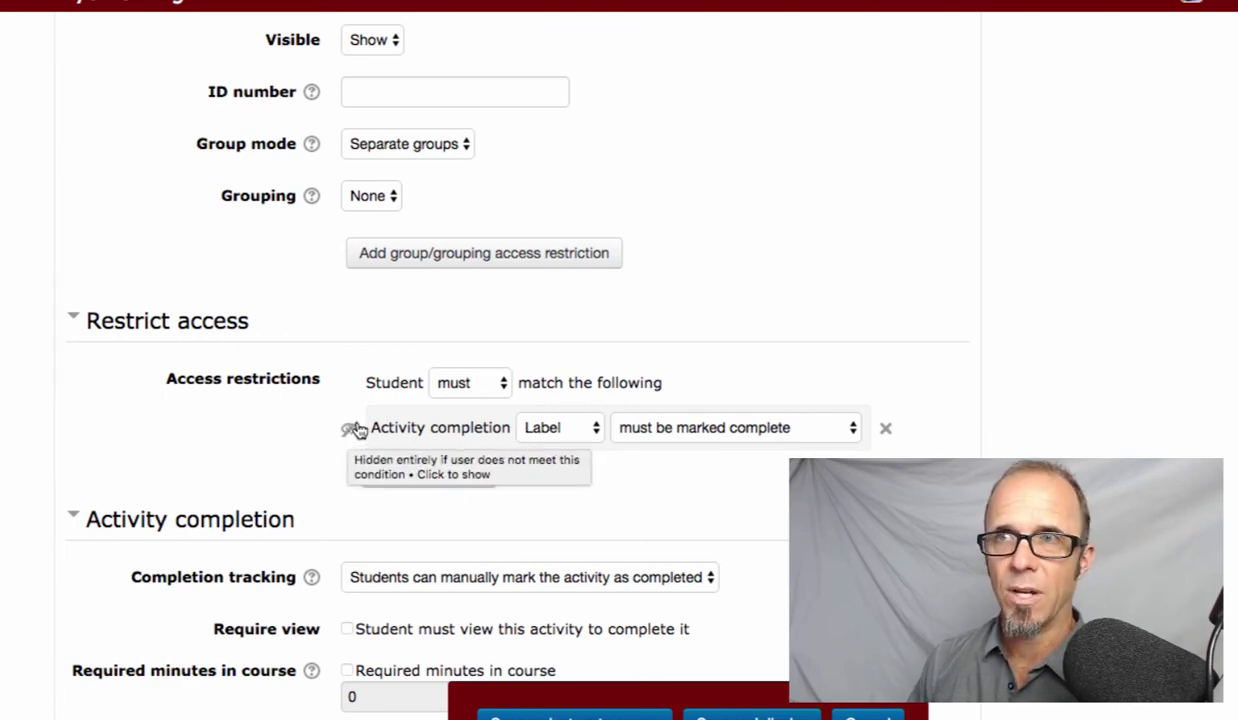
pyautogui.click(349, 430)
pyautogui.click(350, 432)
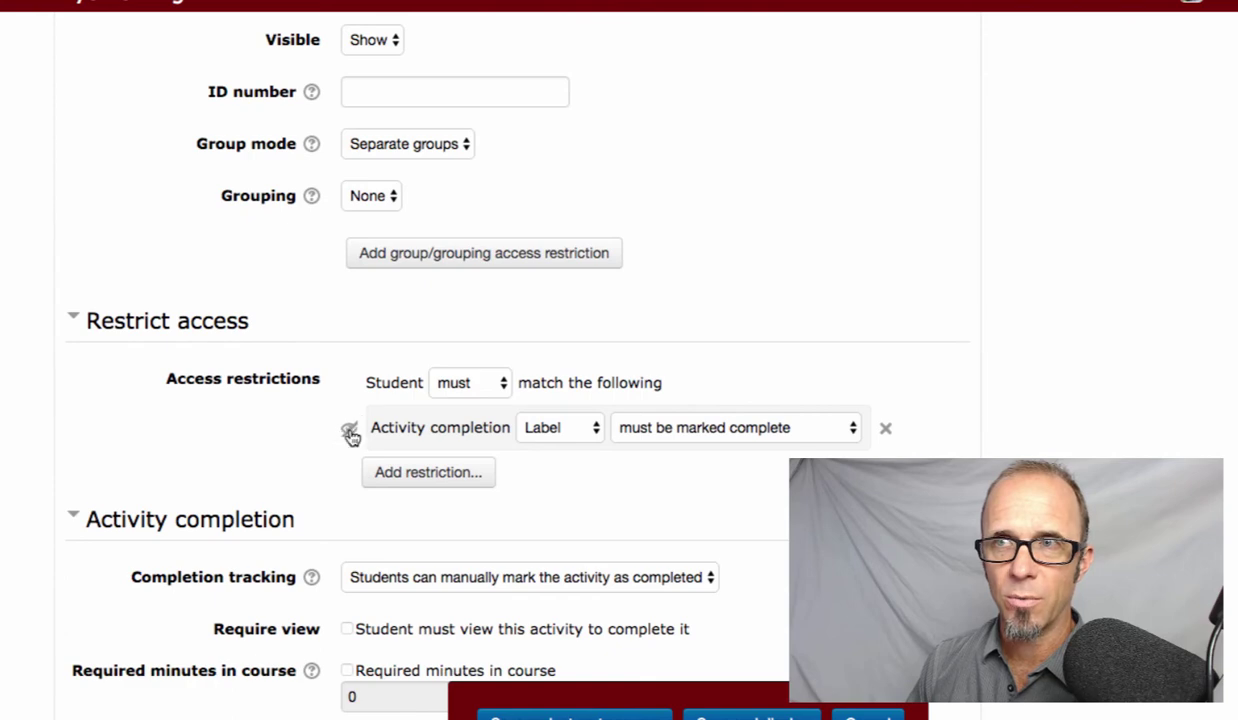
pyautogui.click(349, 431)
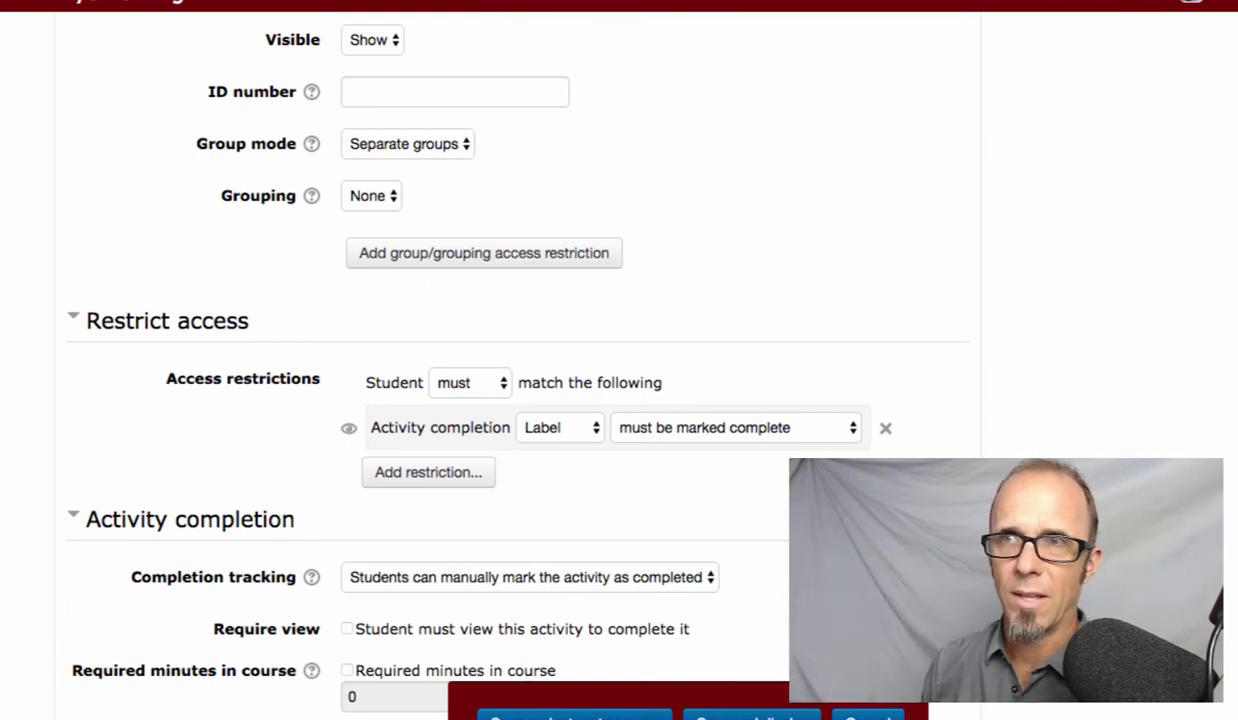
# Set Completion tracking to 'Do not indicate activity completion' and save, returning to the course.
pyautogui.scroll(-5, 14, 503)
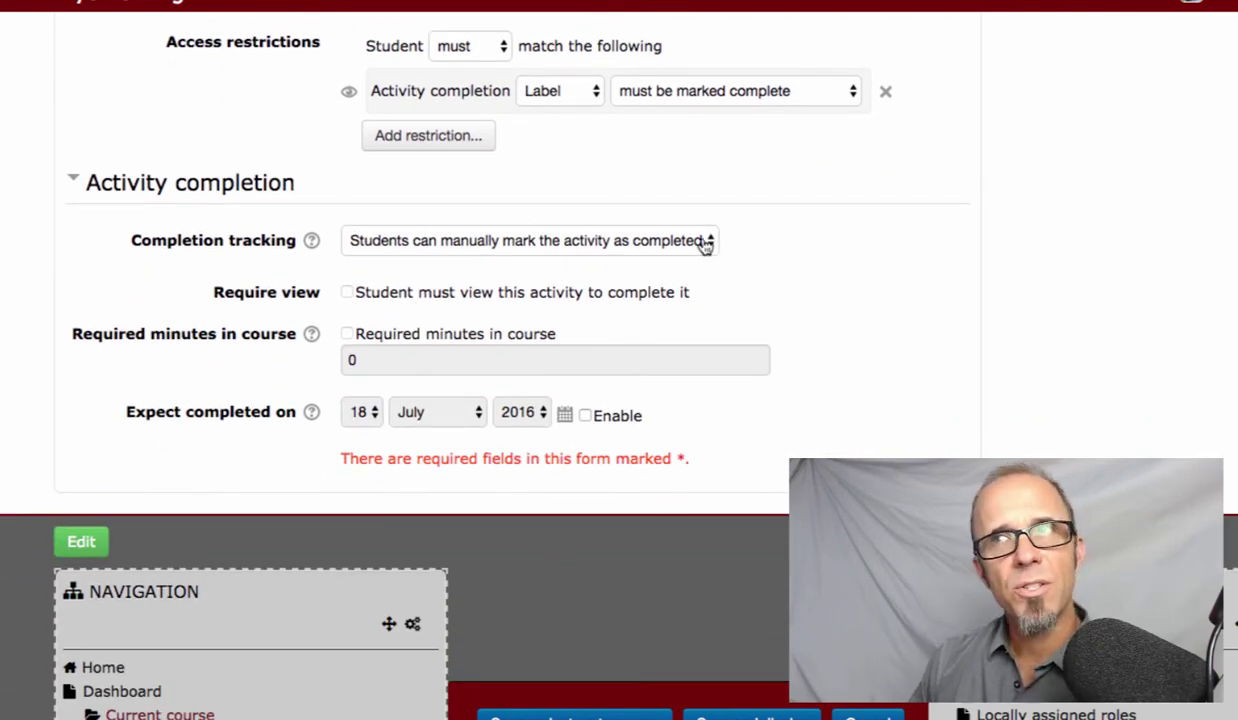
pyautogui.click(705, 245)
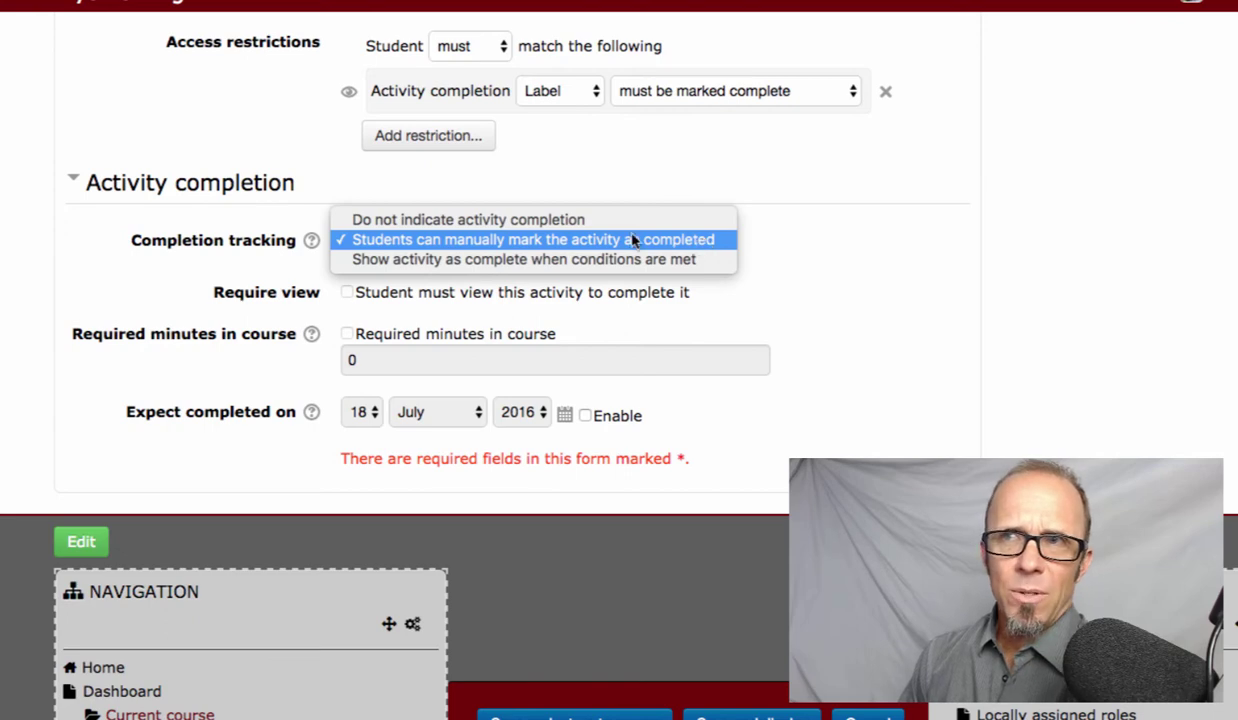
pyautogui.click(508, 221)
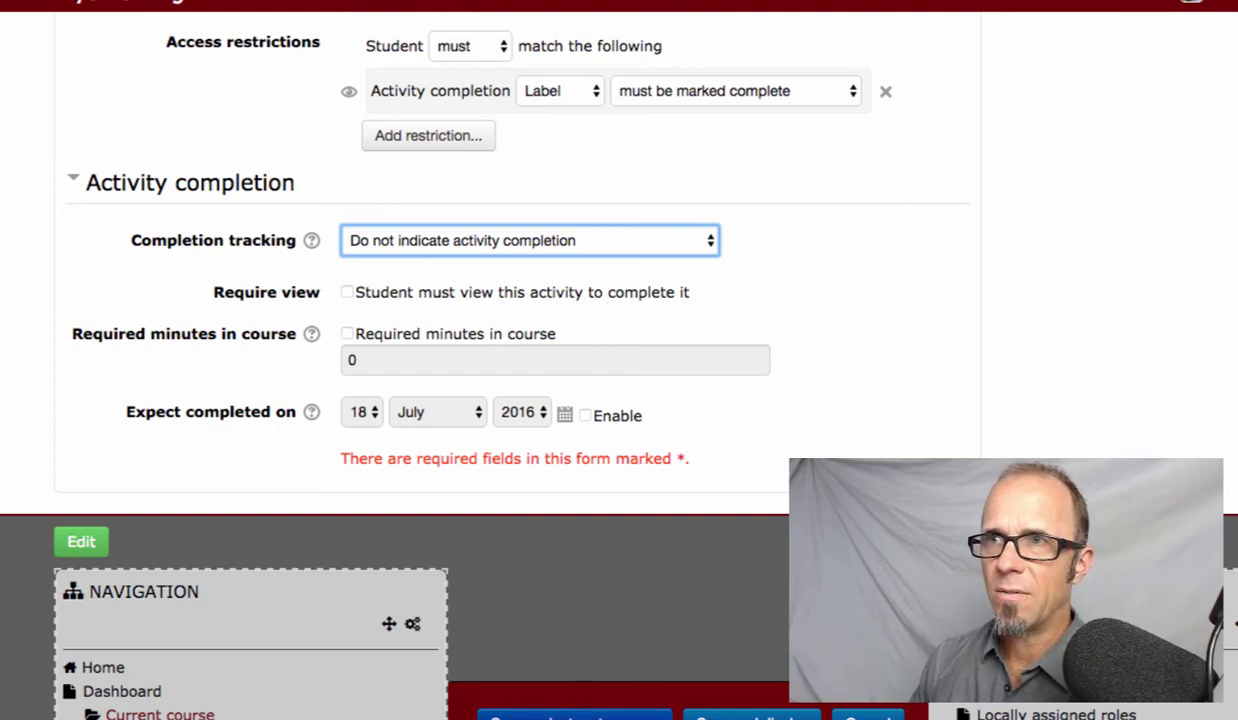
pyautogui.click(600, 712)
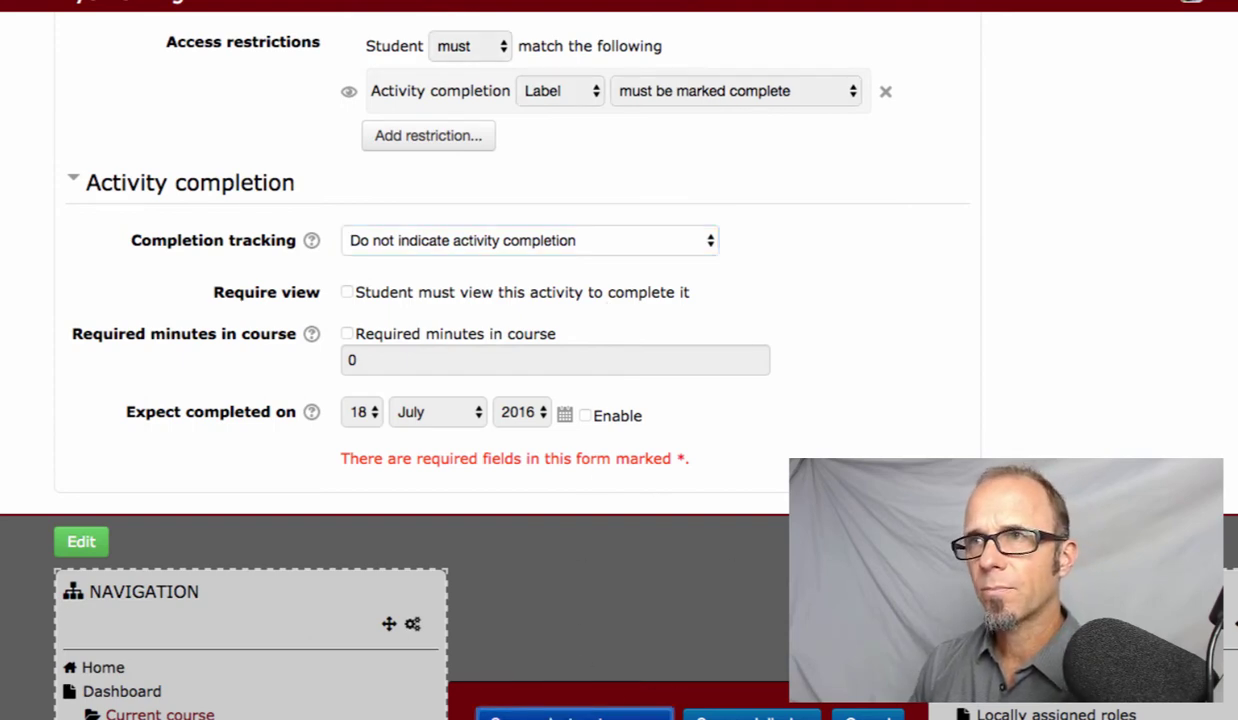
pyautogui.scroll(8, 561, 458)
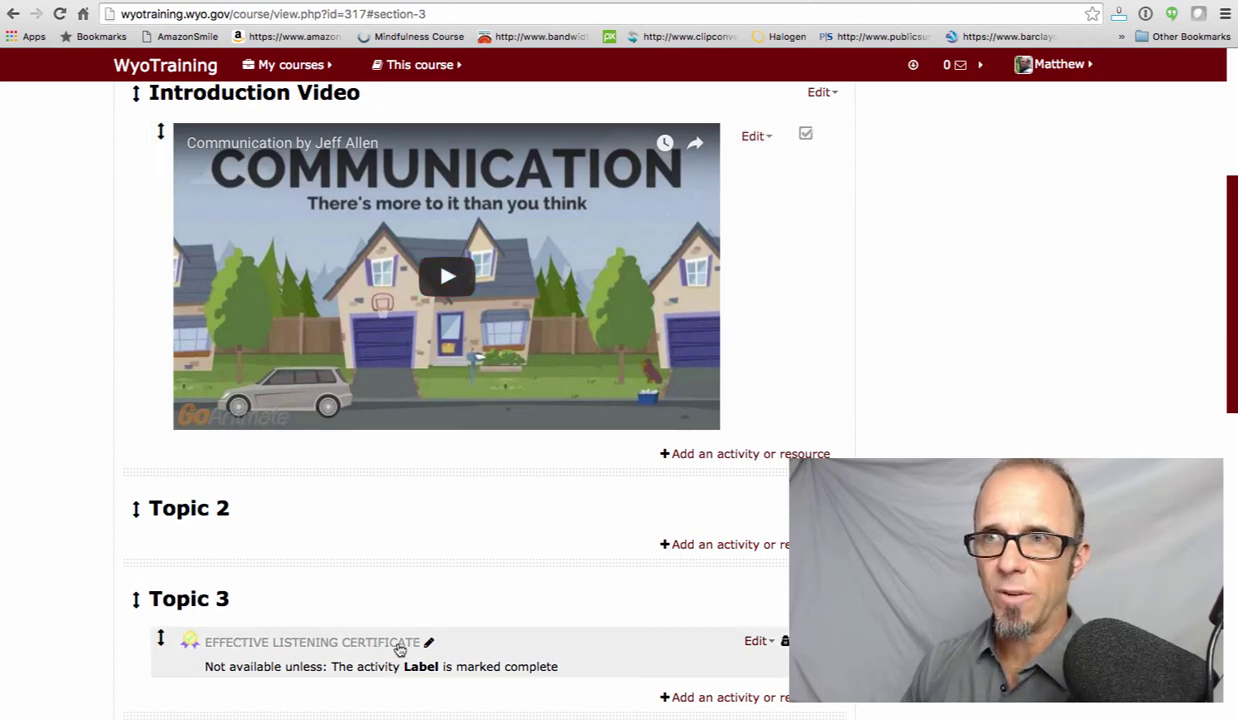
# Check Topic 3's certificate shows 'not available until Label is complete' and play the Introduction Video.
pyautogui.scroll(-2, 285, 627)
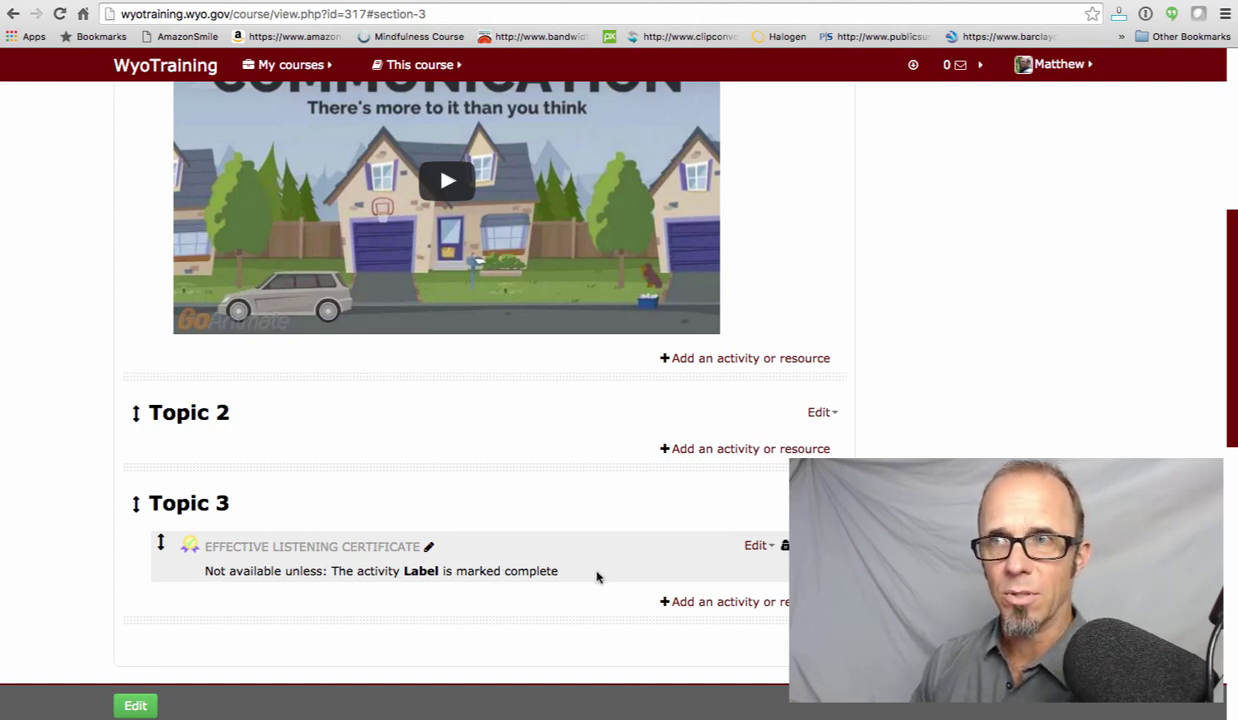
pyautogui.scroll(3, 590, 574)
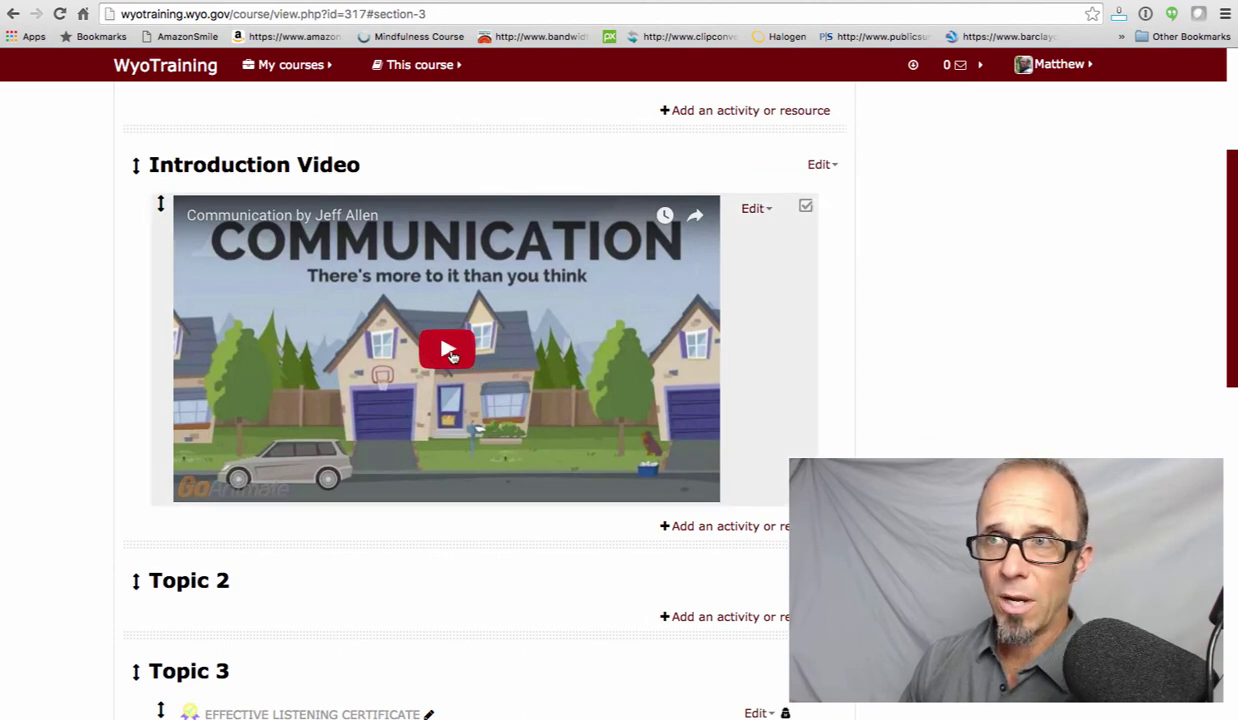
pyautogui.click(447, 351)
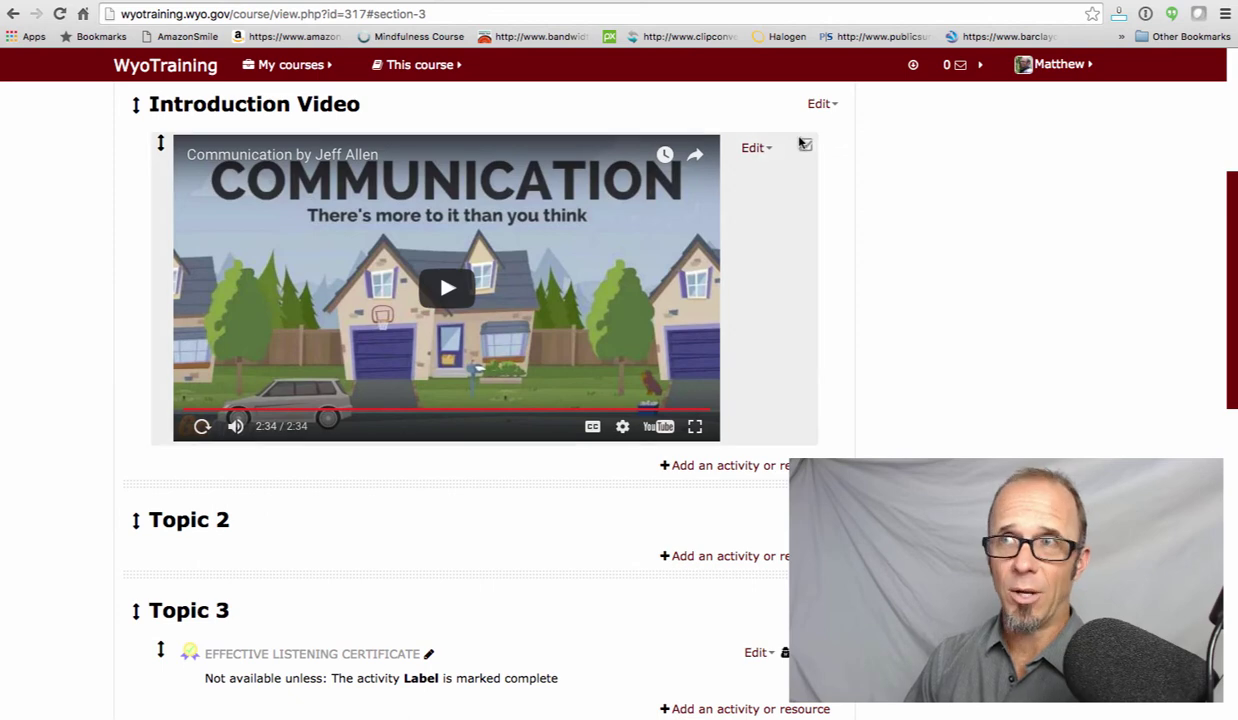
pyautogui.scroll(-1, 539, 558)
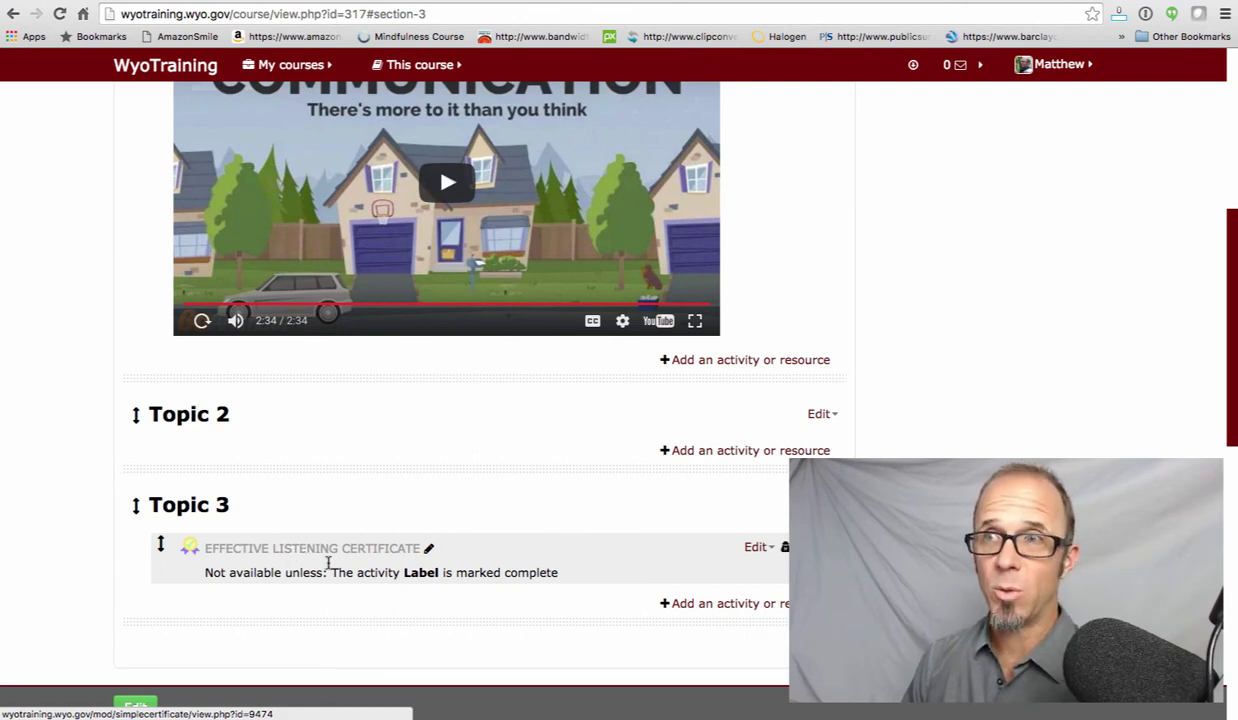
# Issue a test Effective Listening certificate and center its popup window on screen.
pyautogui.click(313, 557)
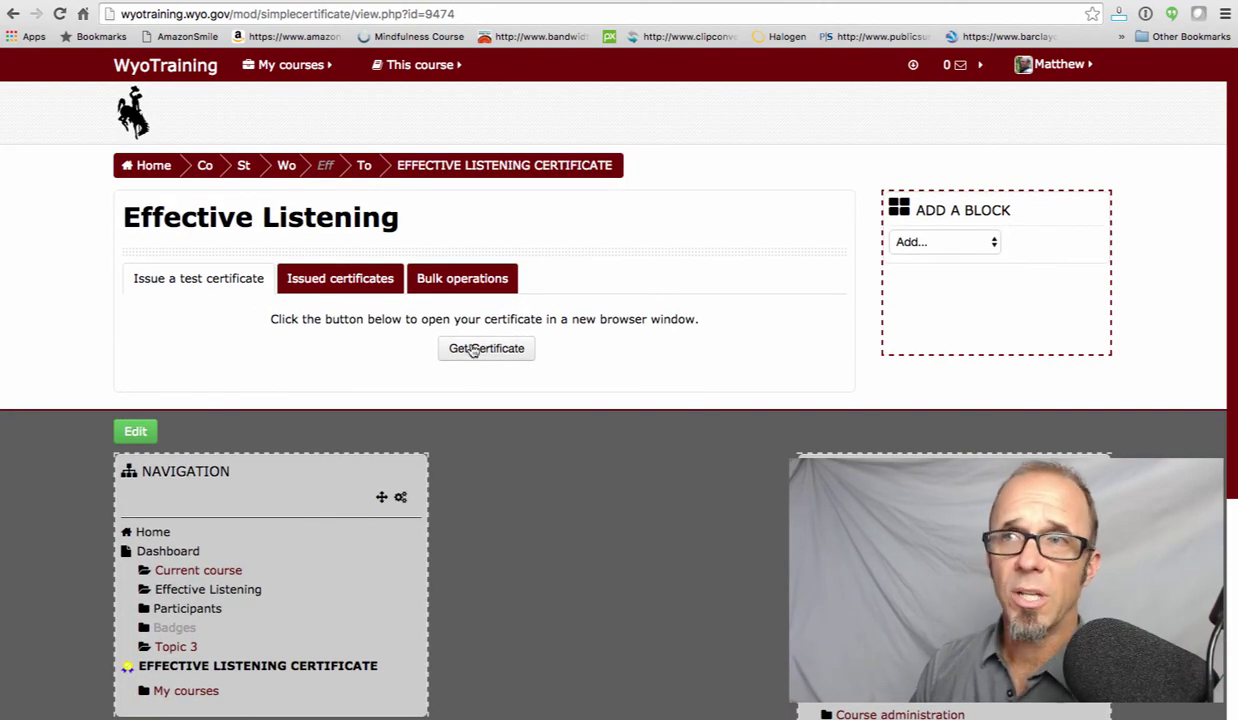
pyautogui.click(486, 348)
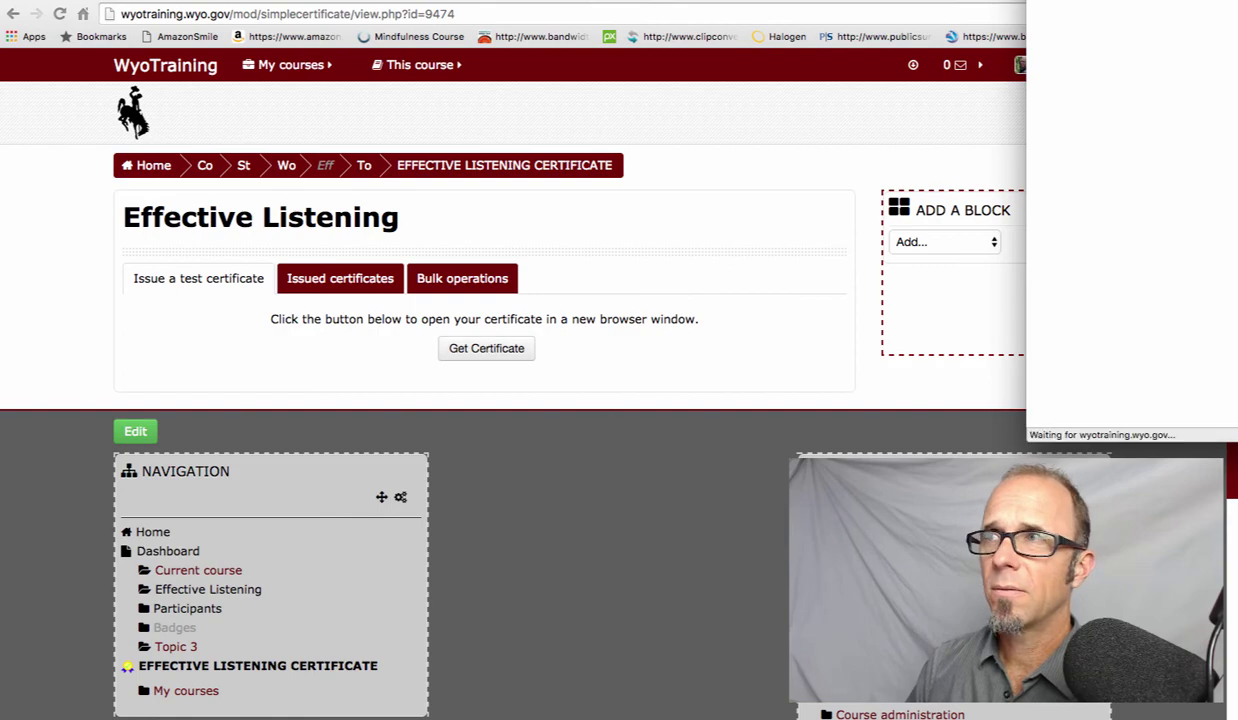
pyautogui.moveTo(1230, 5); pyautogui.dragTo(588, 48)
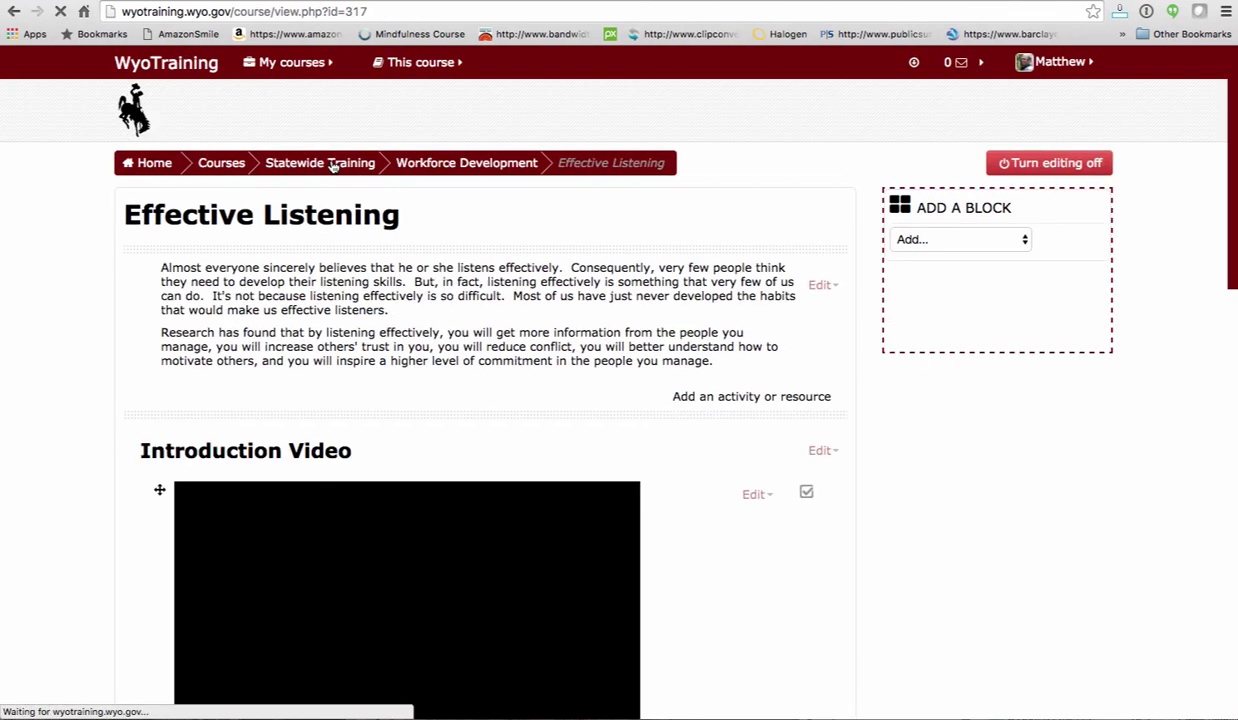
# Reopen the Effective Listening Certificate and inspect the Bulk operations tab's user filter and operation lists.
pyautogui.scroll(-6, 788, 460)
pyautogui.scroll(-2, 788, 460)
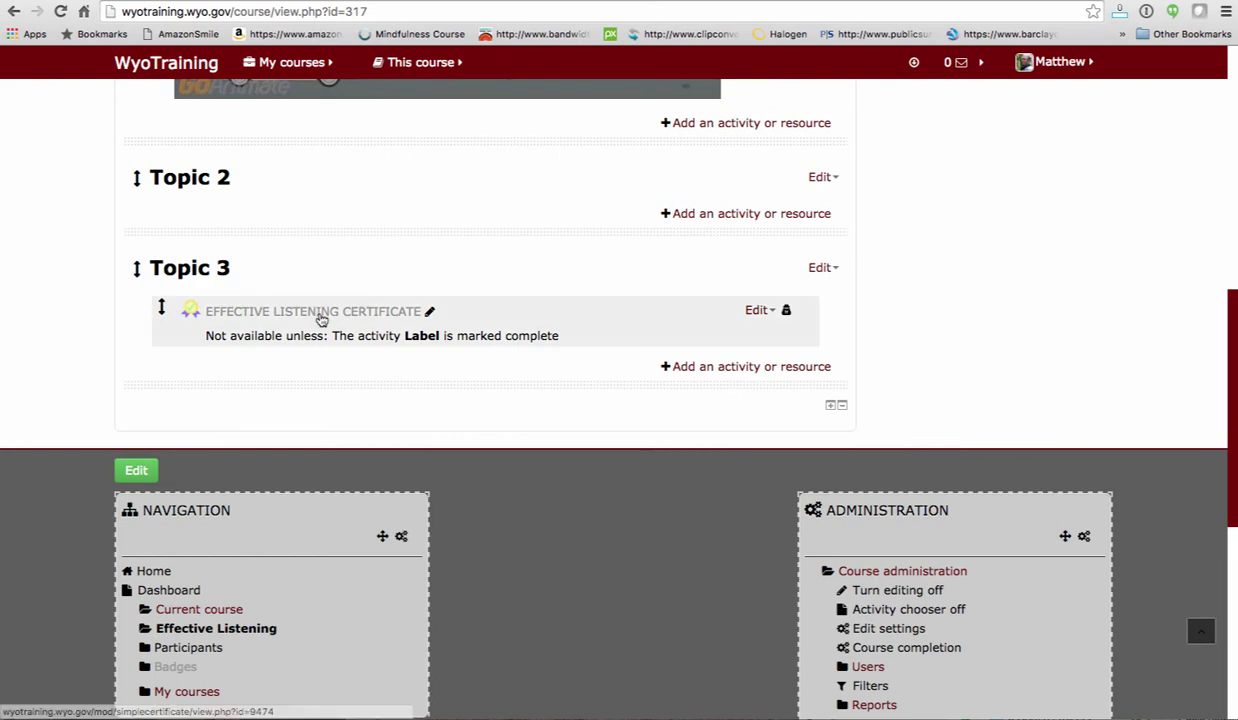
pyautogui.click(318, 316)
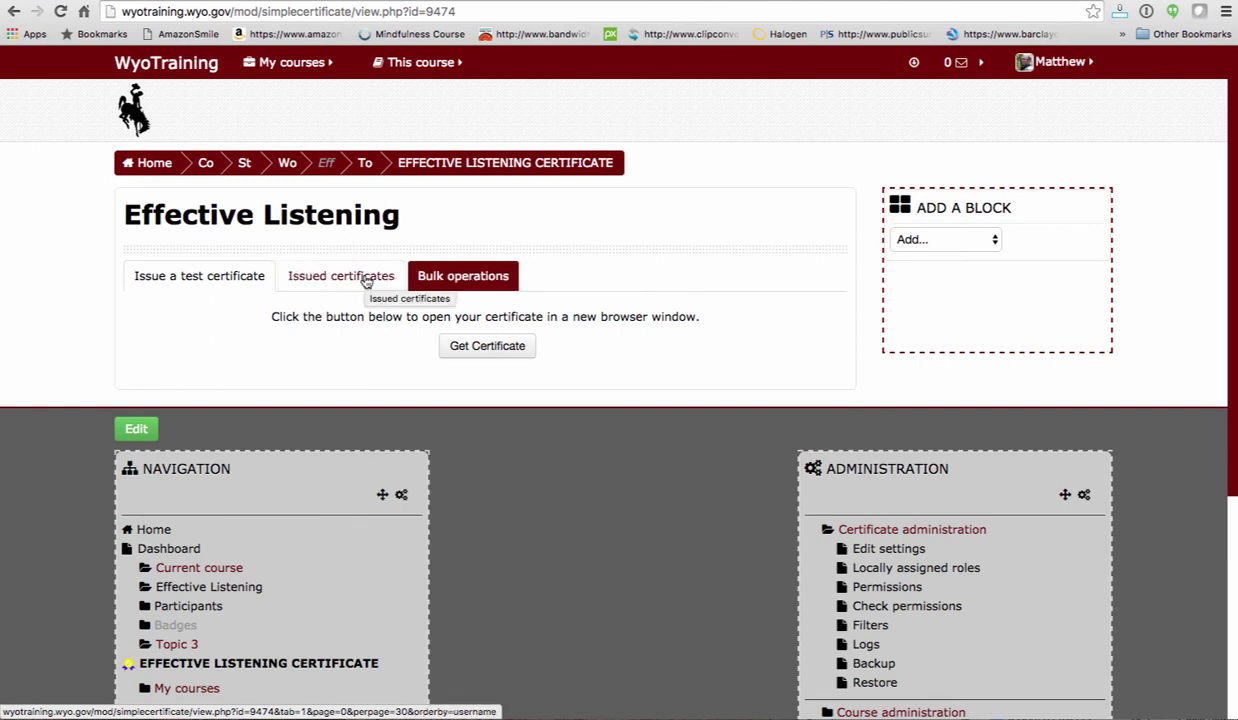
pyautogui.click(458, 278)
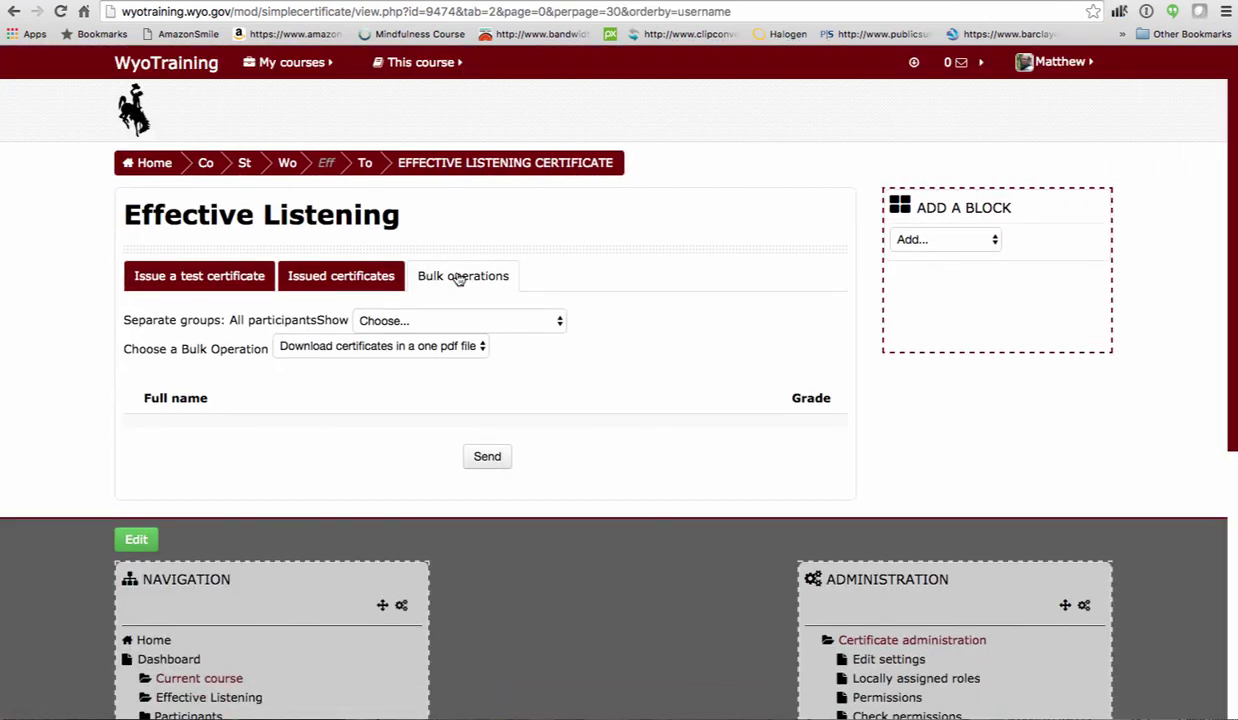
pyautogui.click(550, 320)
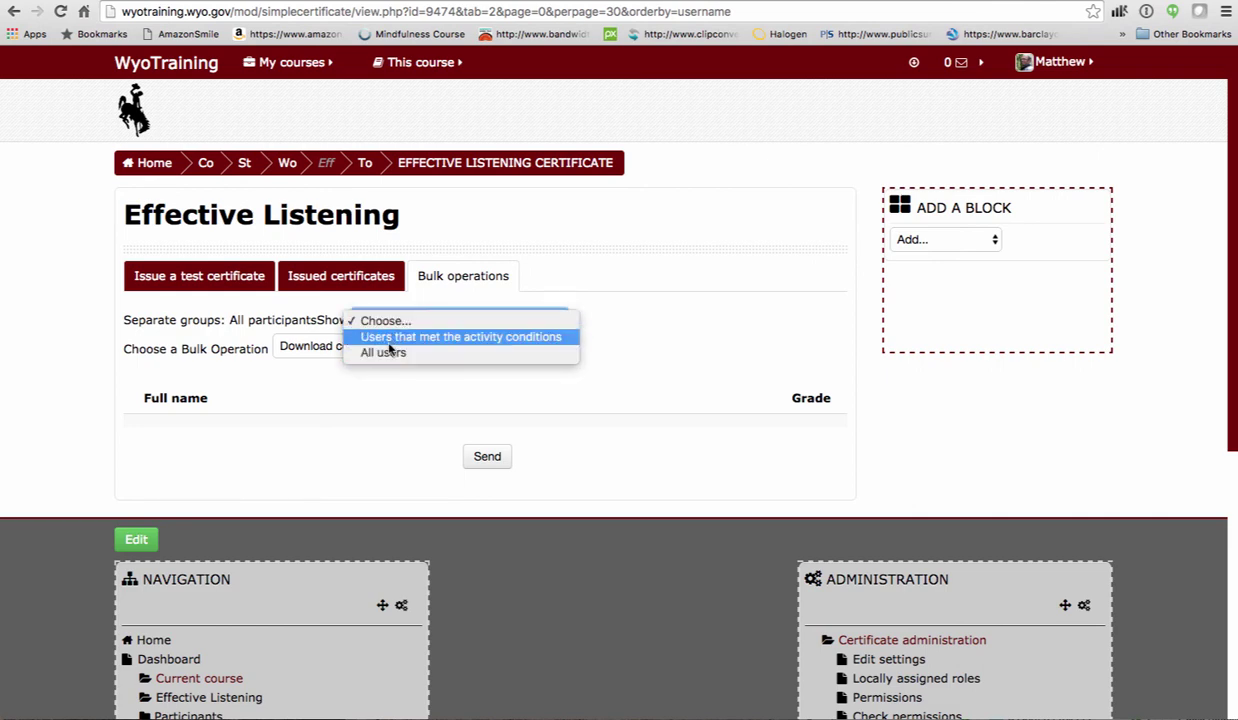
pyautogui.click(638, 295)
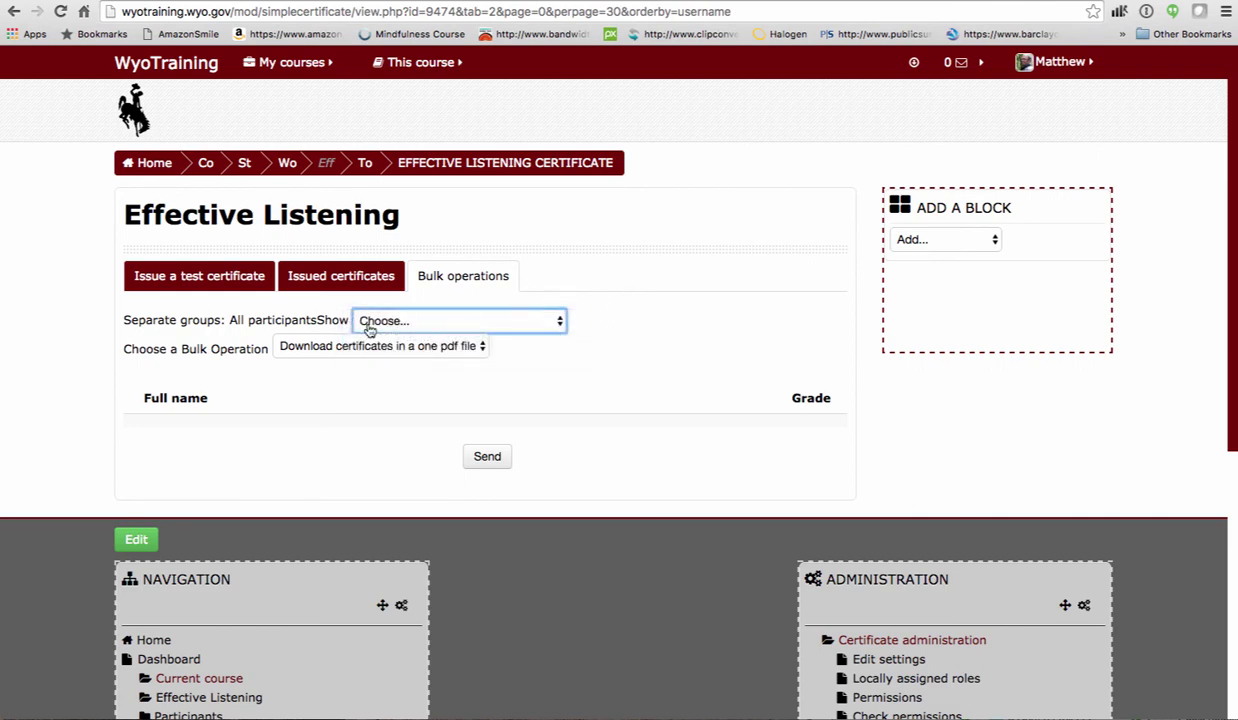
pyautogui.click(476, 347)
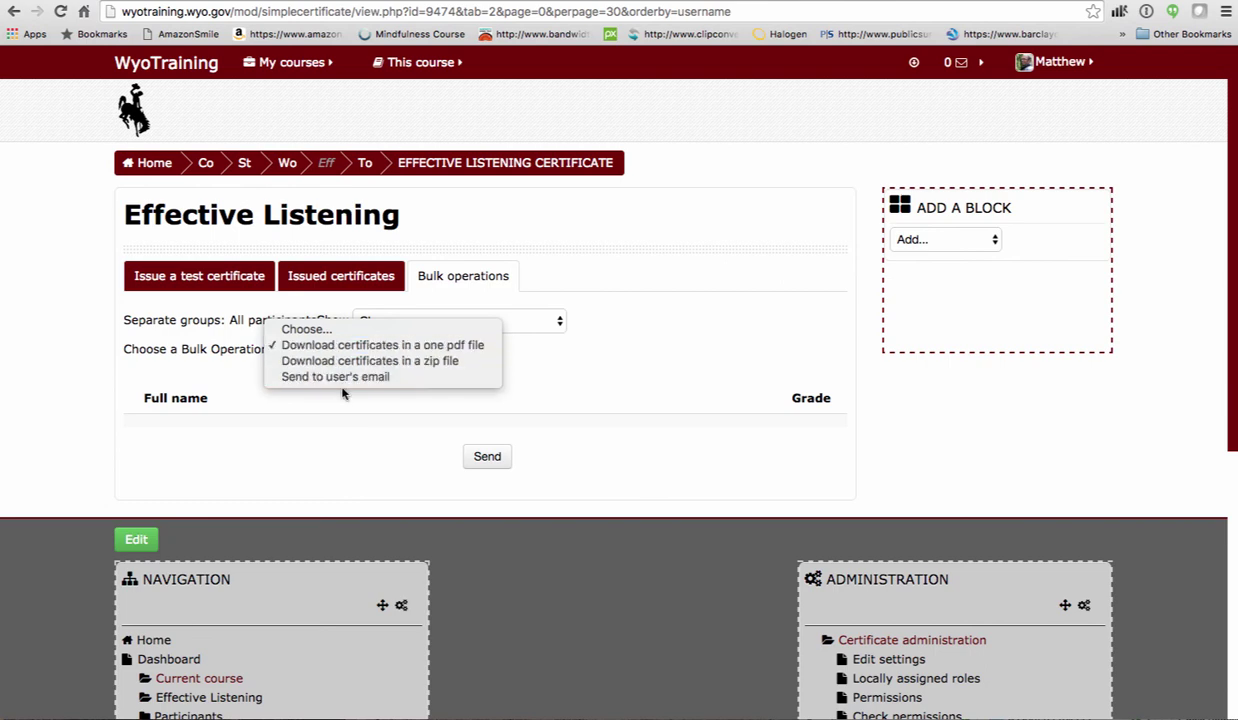